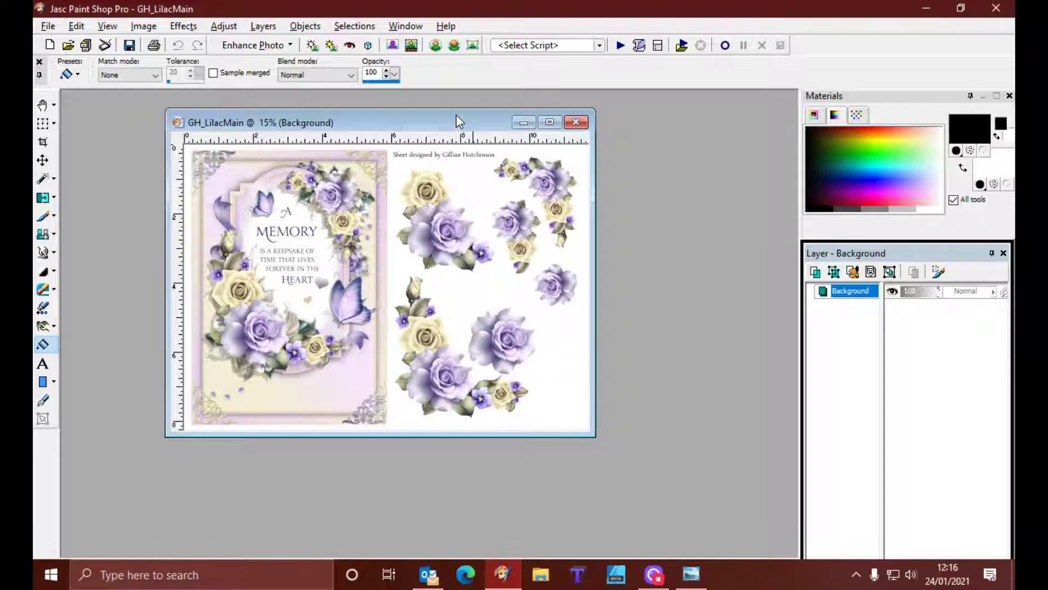
left_click_drag(448, 119, 418, 127)
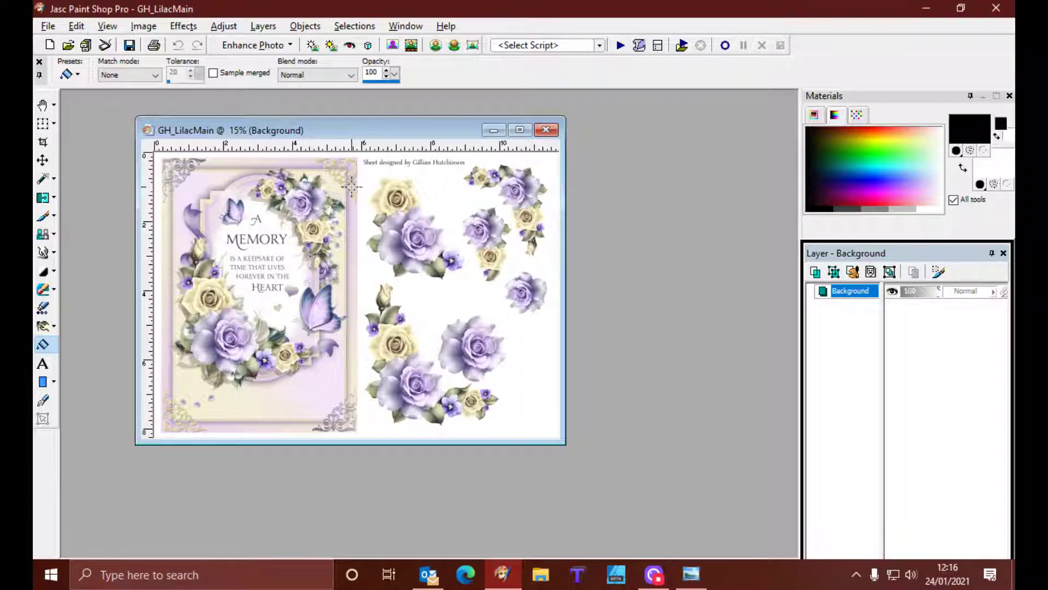
scroll(352, 186, "up", 2)
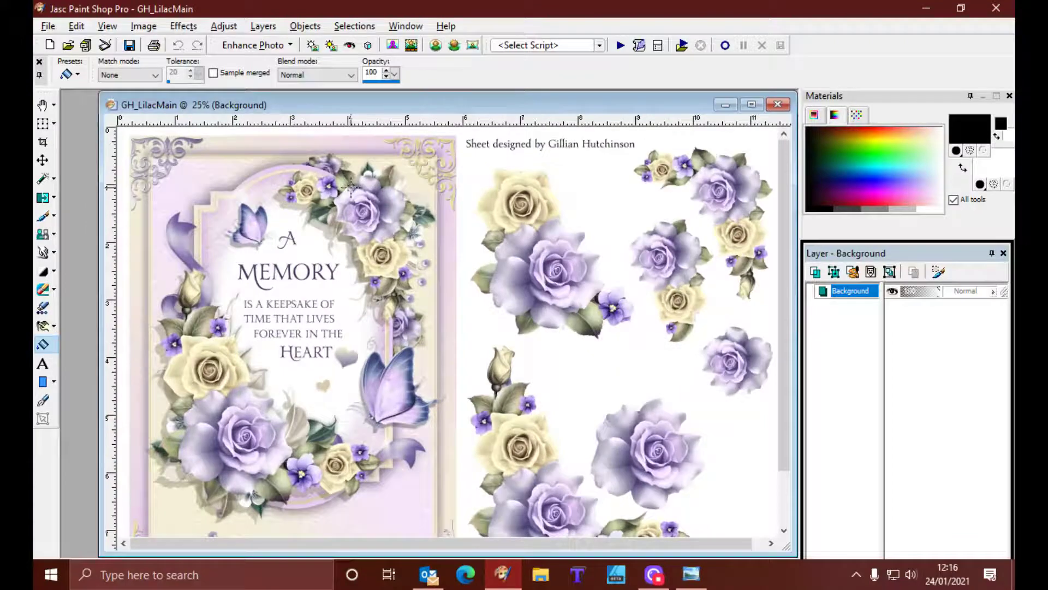
scroll(351, 186, "down", 2)
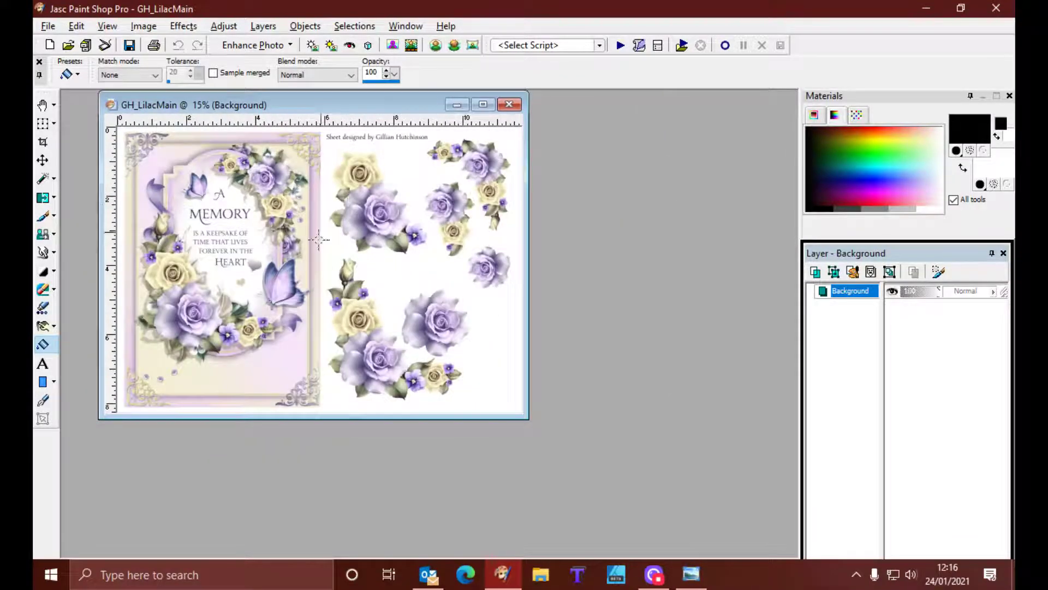
scroll(310, 261, "up", 2)
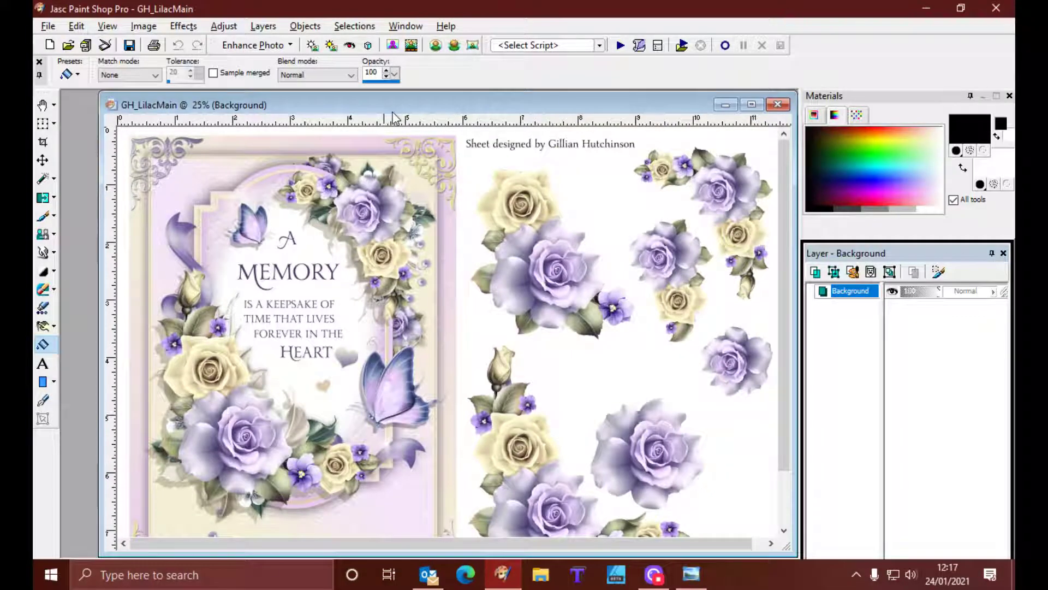
left_click_drag(391, 113, 319, 118)
left_click(104, 26)
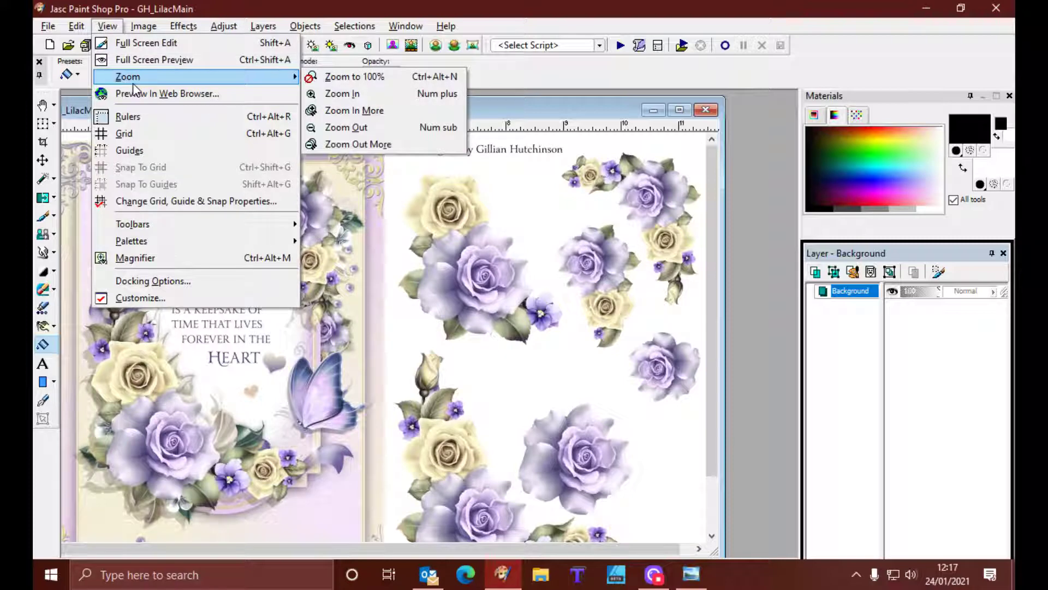
left_click(139, 5)
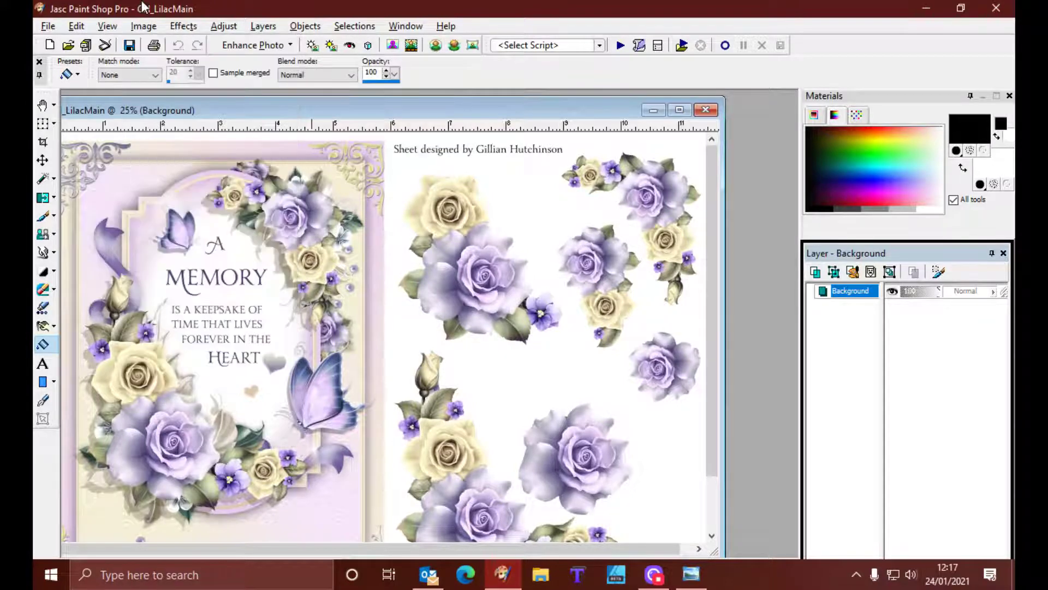
left_click_drag(217, 108, 246, 100)
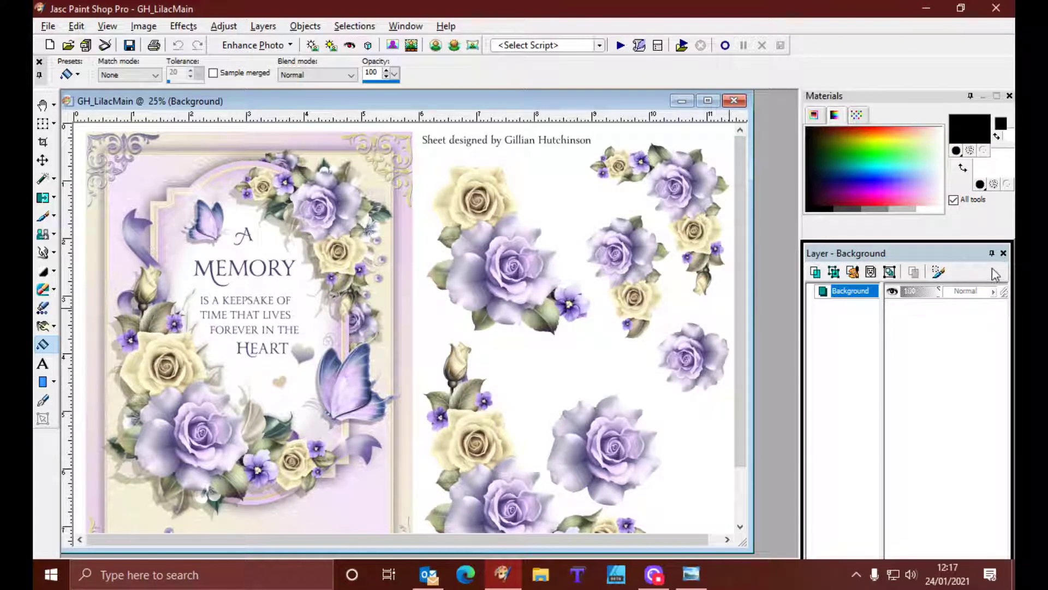
Close the Layers palette and display it again
left_click(1004, 253)
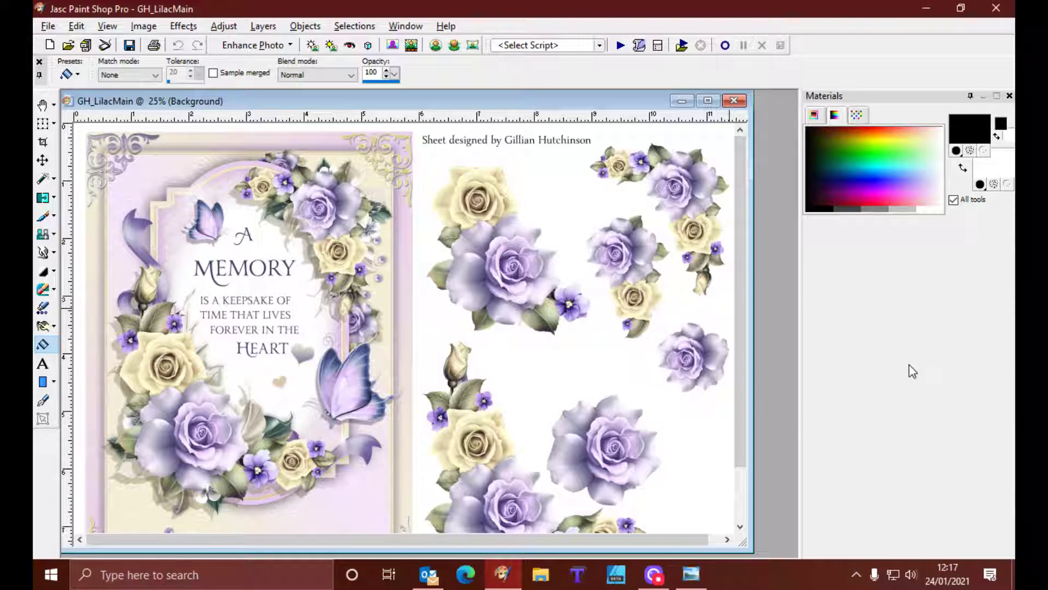
left_click(107, 27)
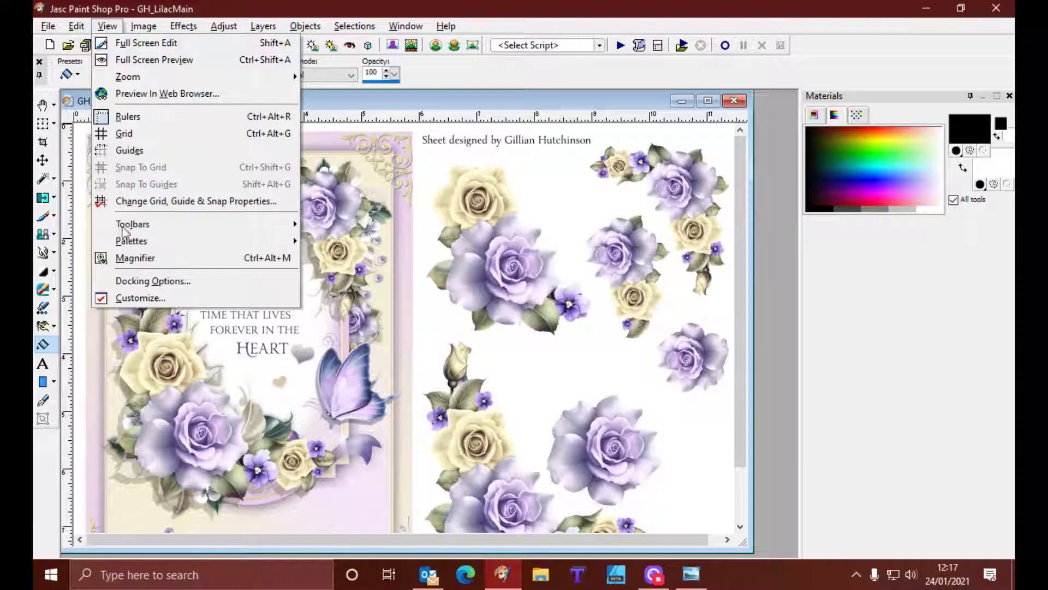
mouse_move(127, 242)
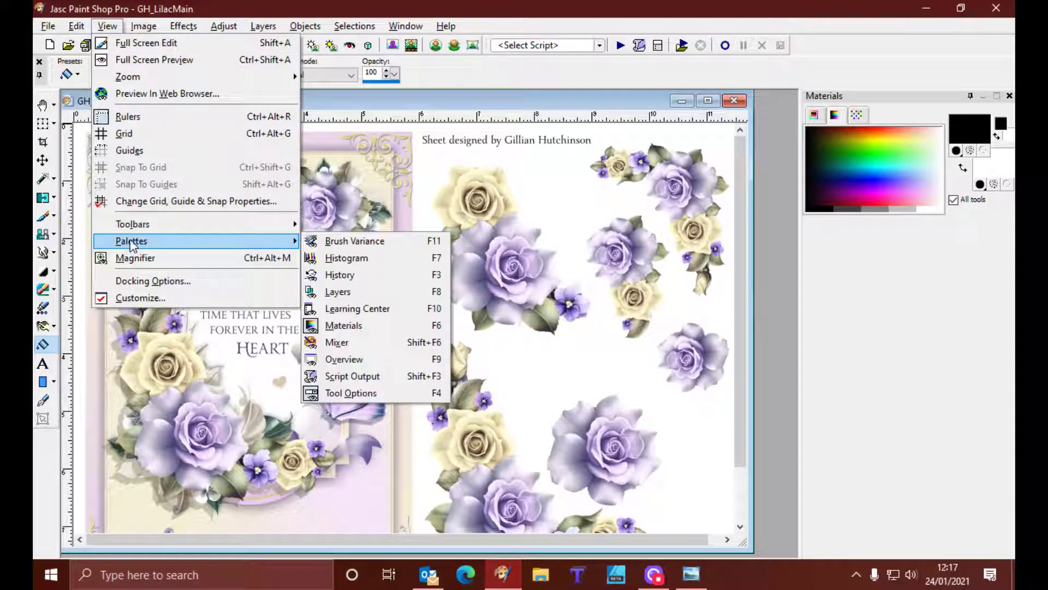
left_click(363, 292)
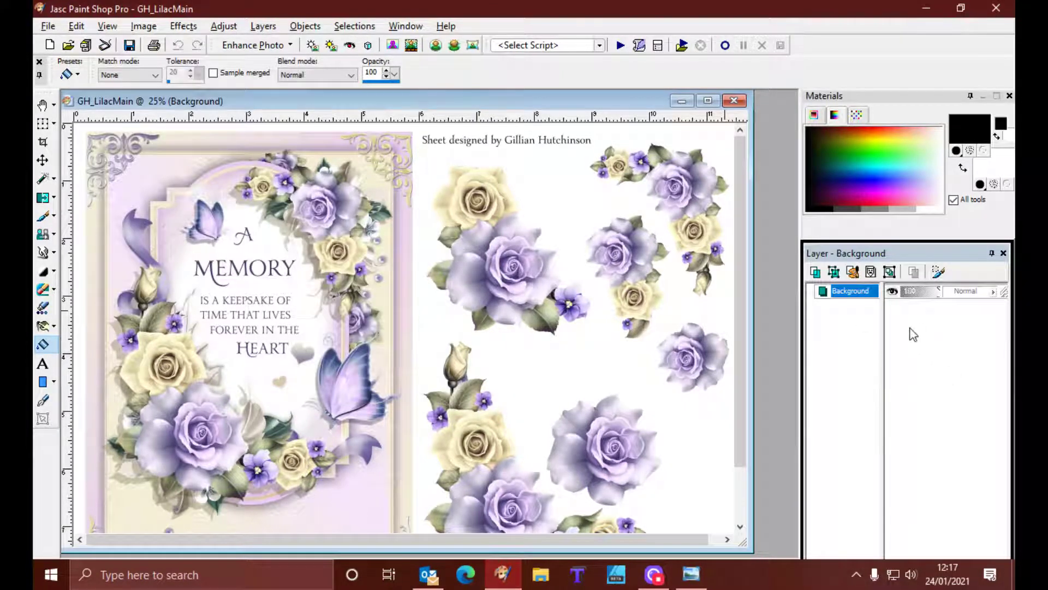
left_click_drag(922, 254, 927, 256)
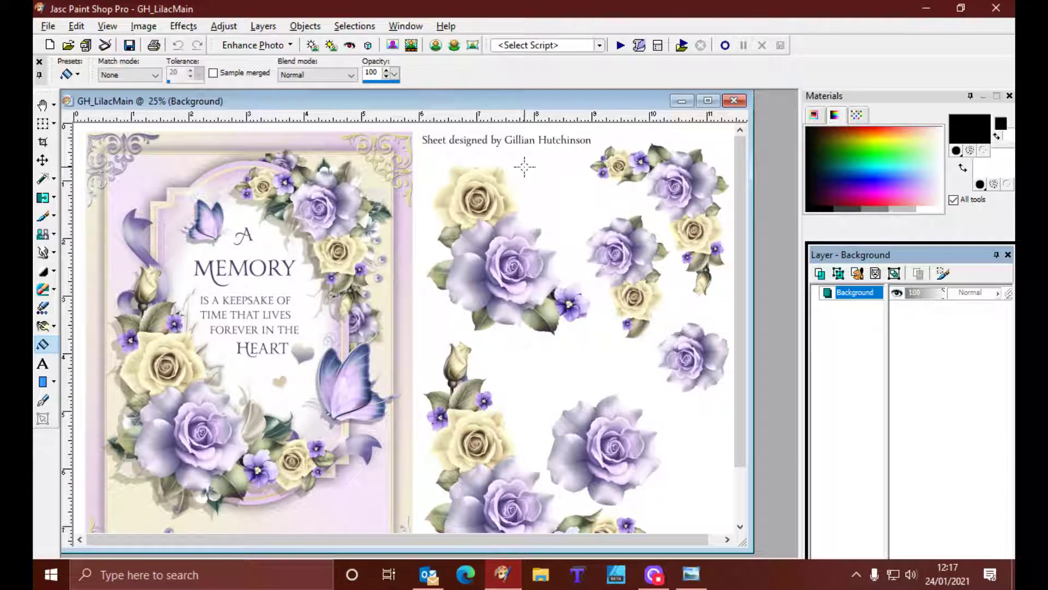
Activate the rectangular Selection tool and turn off its anti-aliasing
left_click_drag(519, 109, 503, 119)
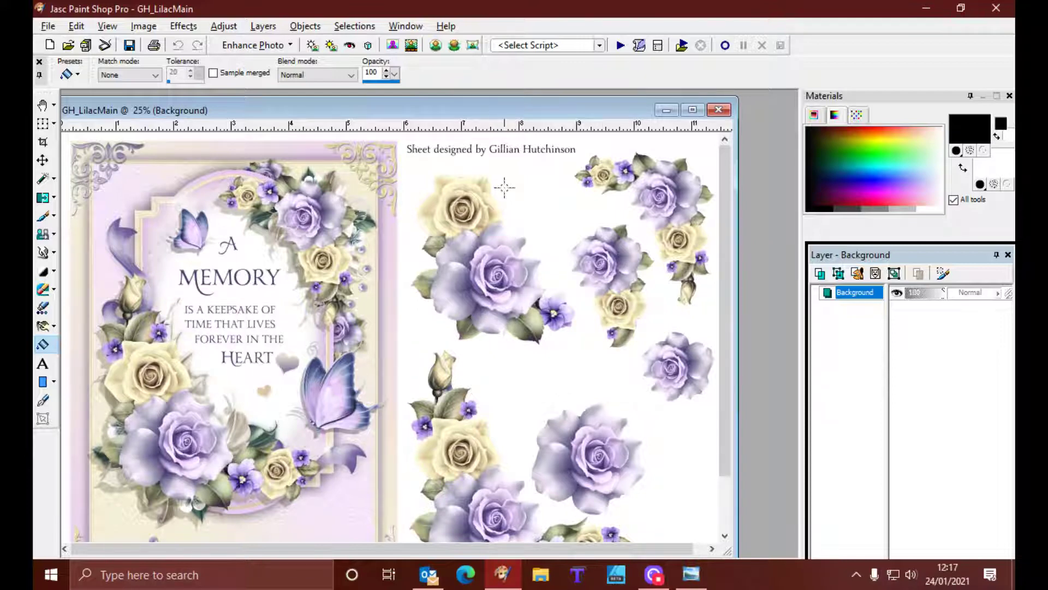
scroll(505, 188, "up", 1)
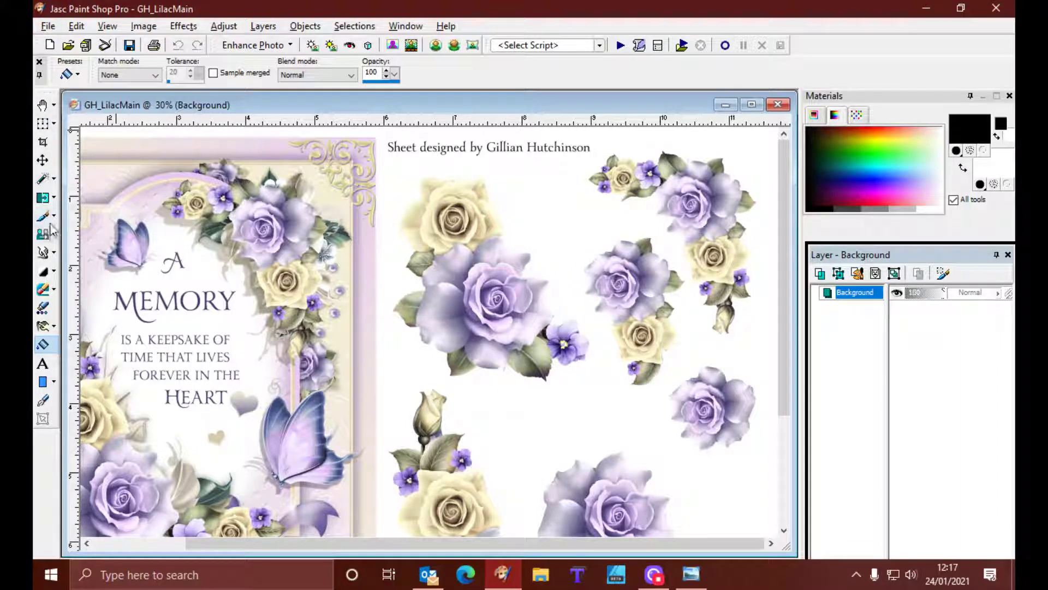
left_click(54, 181)
left_click(74, 178)
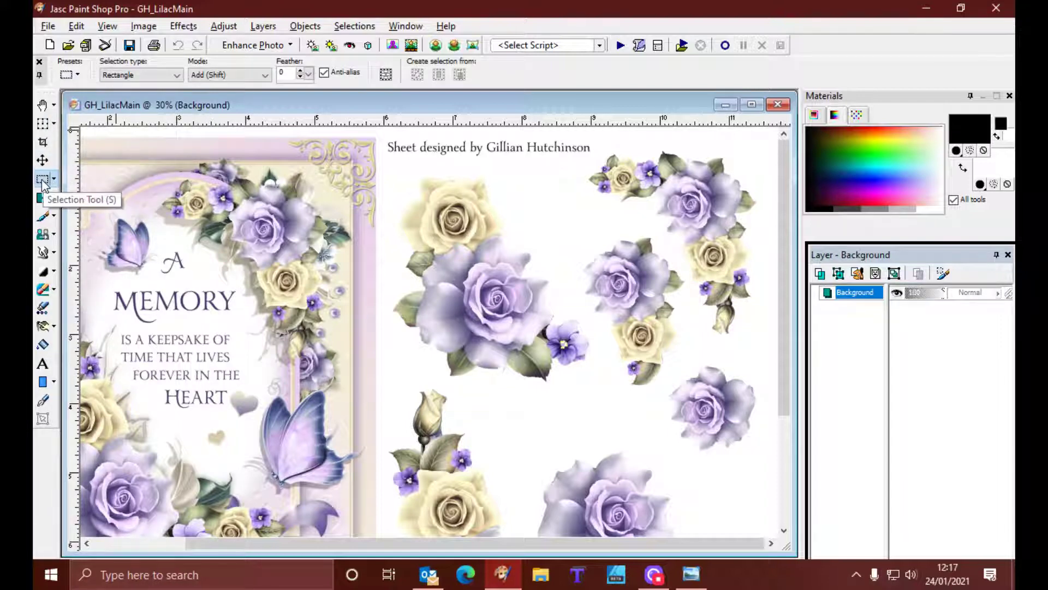
left_click(54, 180)
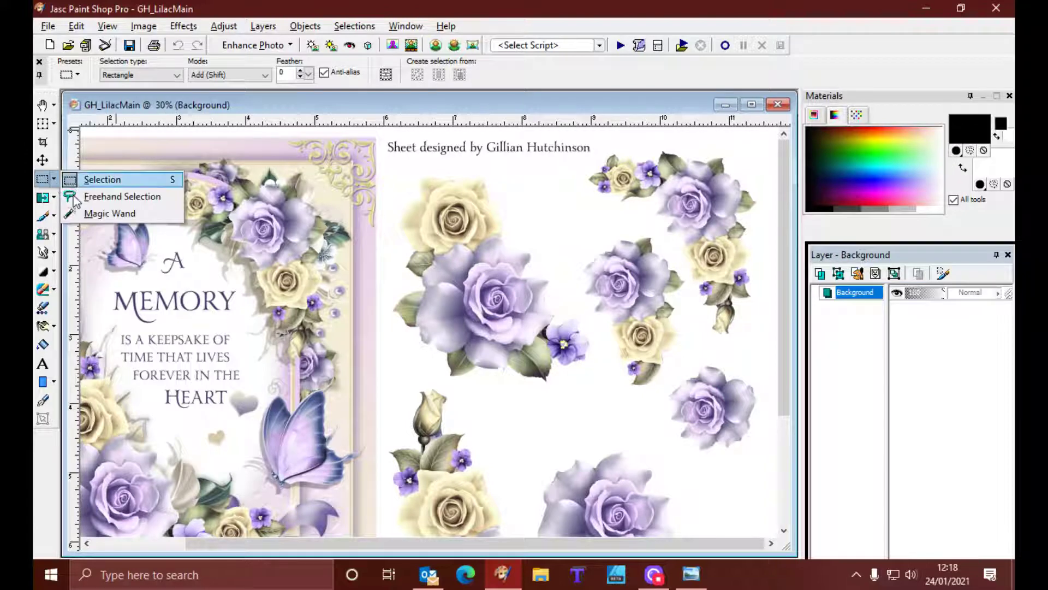
left_click(47, 183)
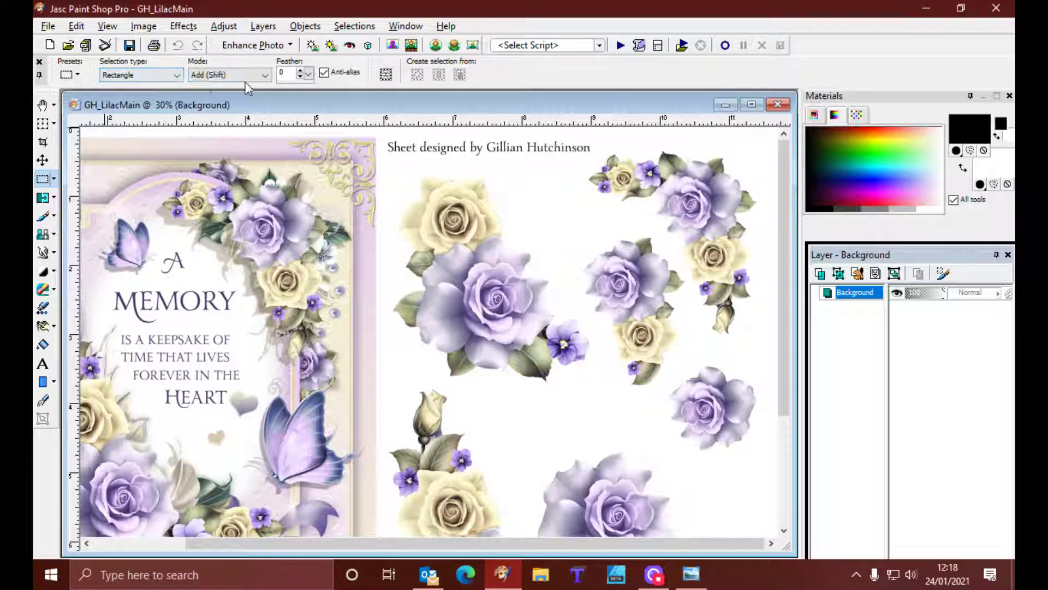
left_click(332, 77)
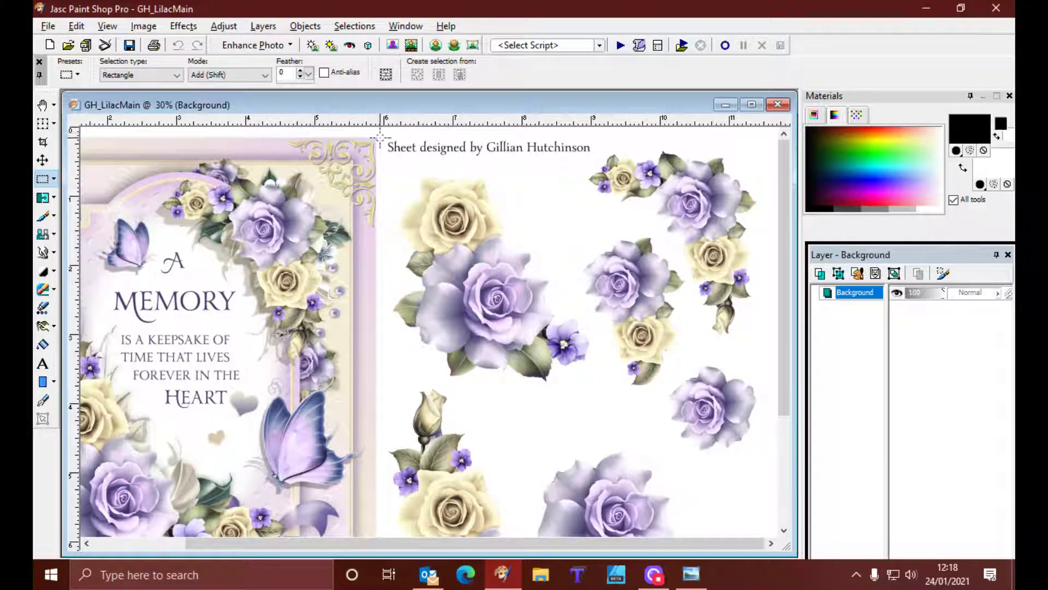
Blank out the designer credit line above the flowers by filling a rectangular selection with white, and clear the selection
left_click_drag(382, 136, 596, 160)
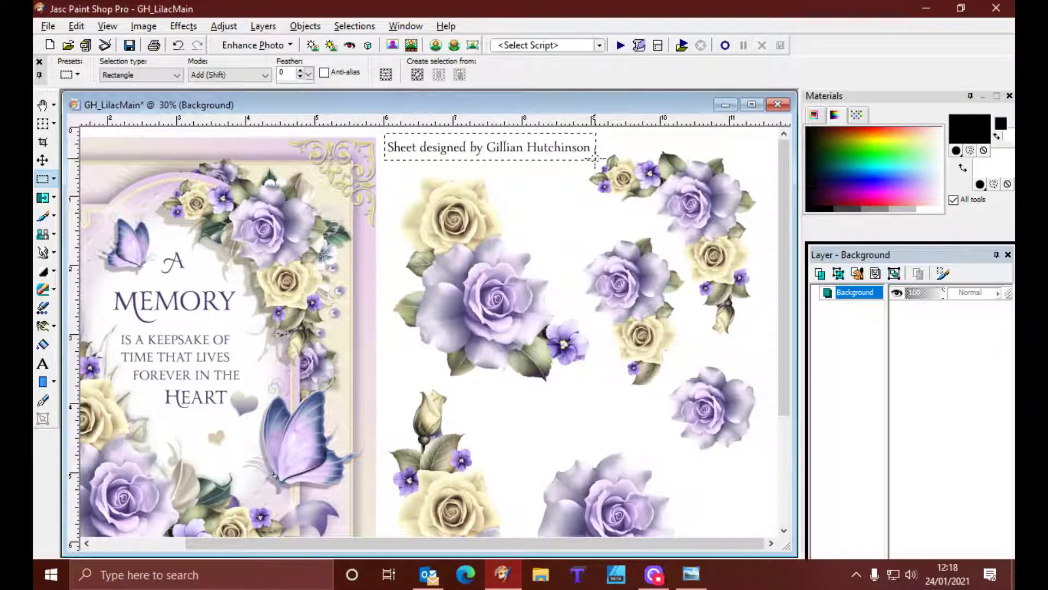
left_click(46, 344)
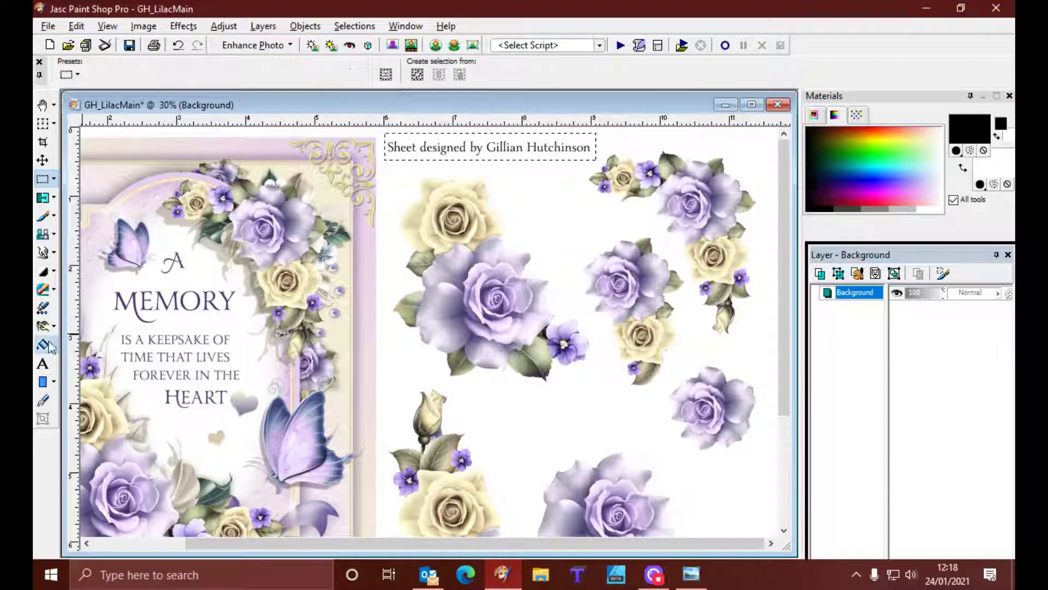
left_click(435, 150)
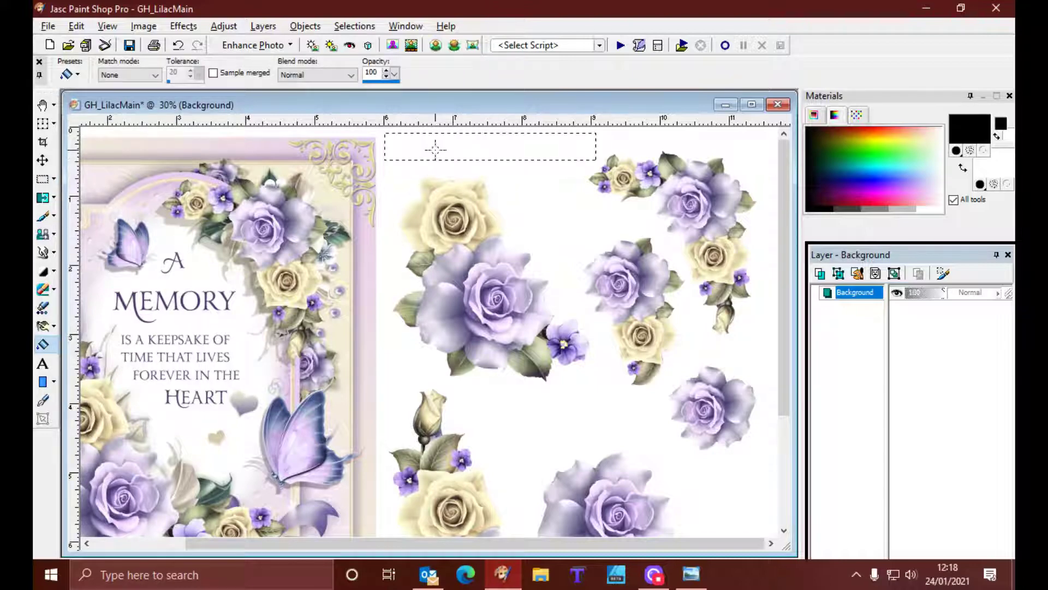
left_click(358, 26)
left_click(371, 44)
Select the small single lilac rose with a rectangle, flood fill it with white, and clear the selection
scroll(471, 474, "down", 1)
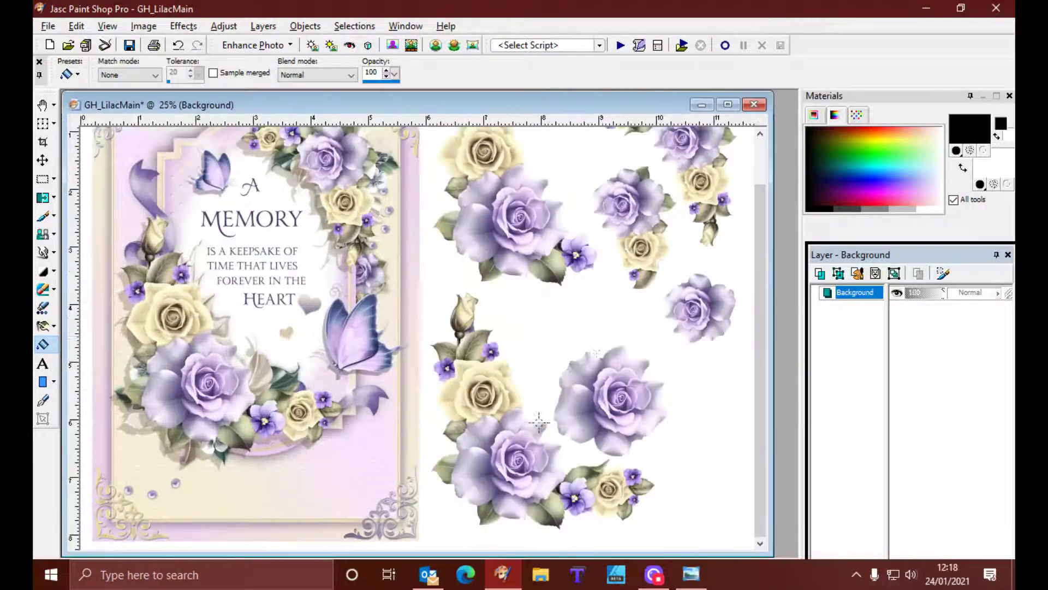
scroll(537, 425, "up", 1)
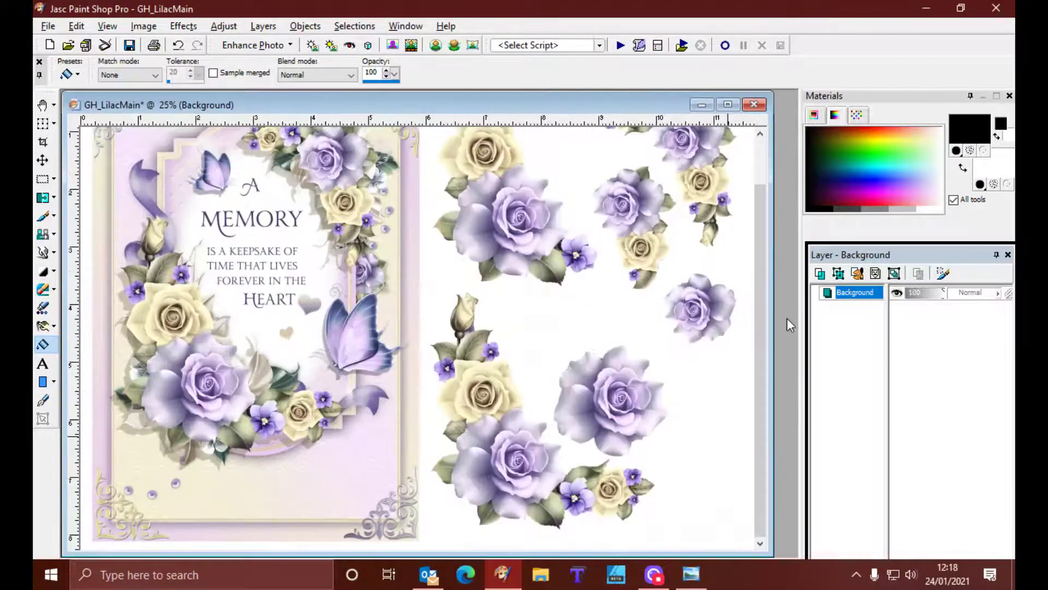
left_click(43, 179)
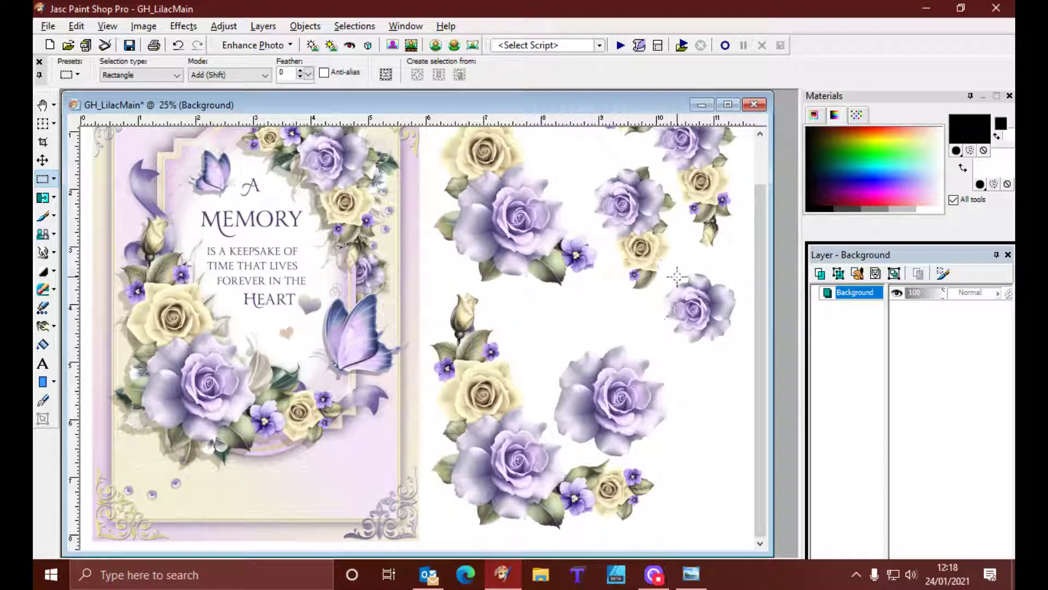
left_click_drag(663, 282, 752, 355)
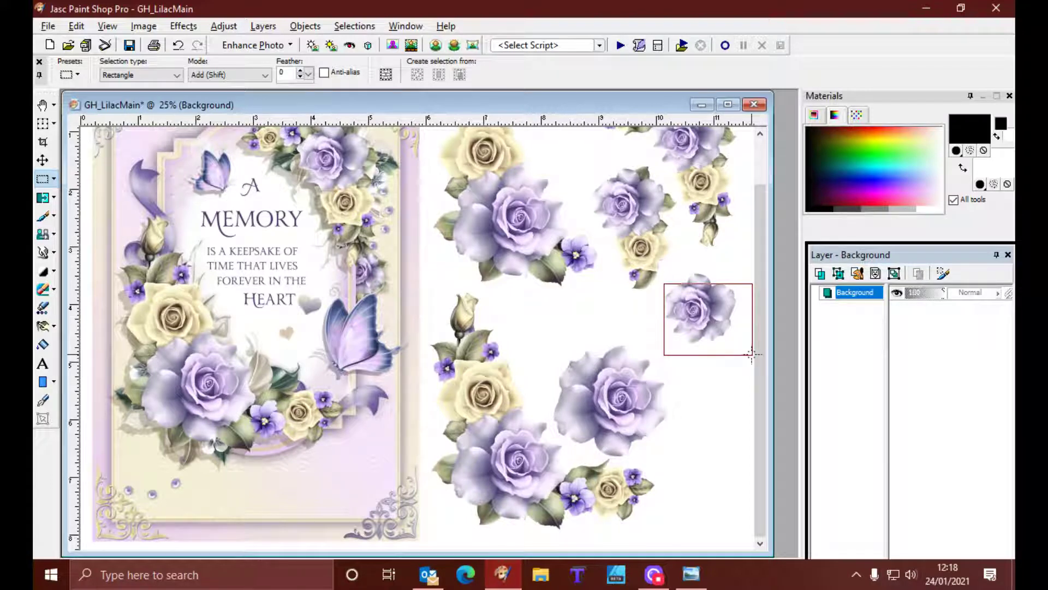
left_click_drag(752, 354, 752, 355)
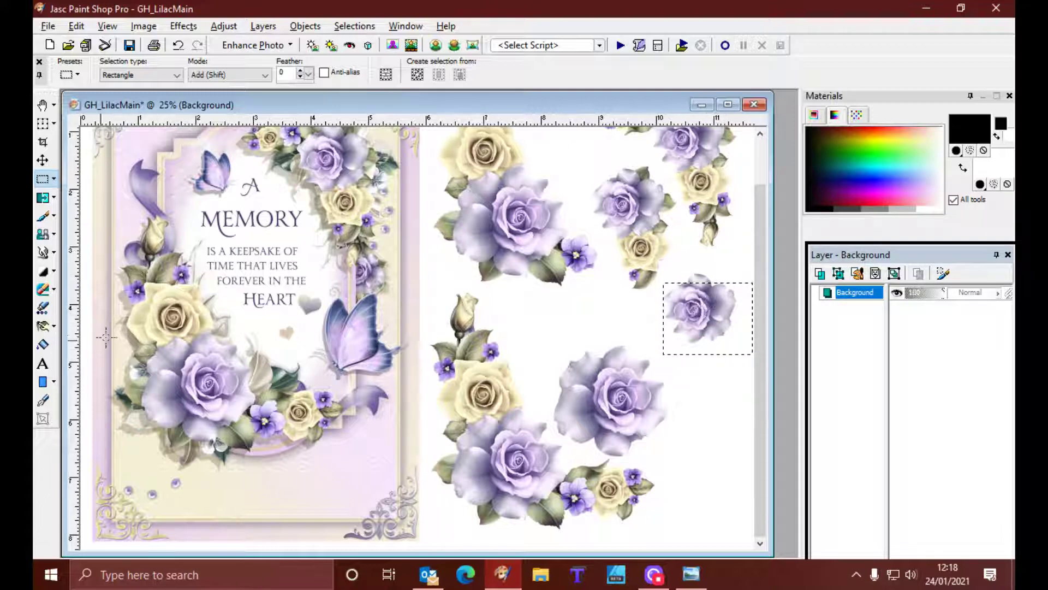
left_click(42, 345)
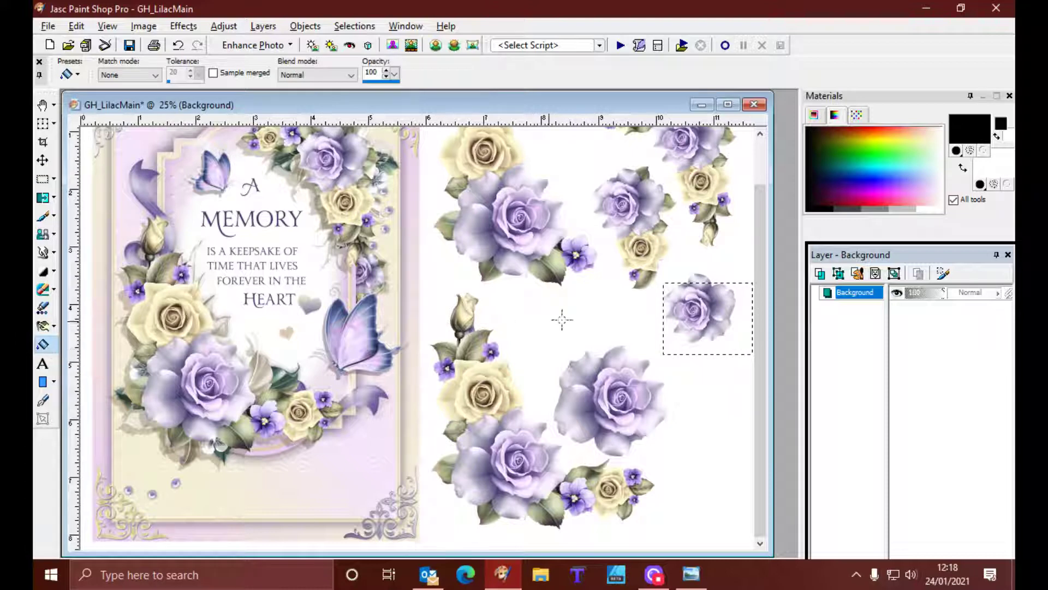
right_click(702, 313)
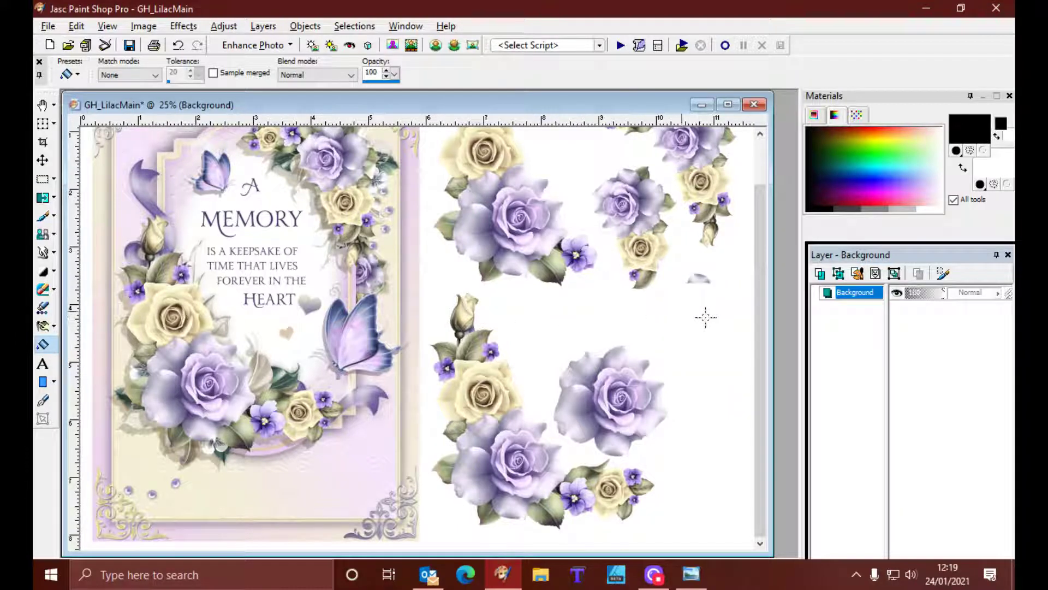
left_click(354, 27)
left_click(377, 60)
Select the leftover petal fragment of the removed rose, flood fill it with white, and deselect
left_click(43, 179)
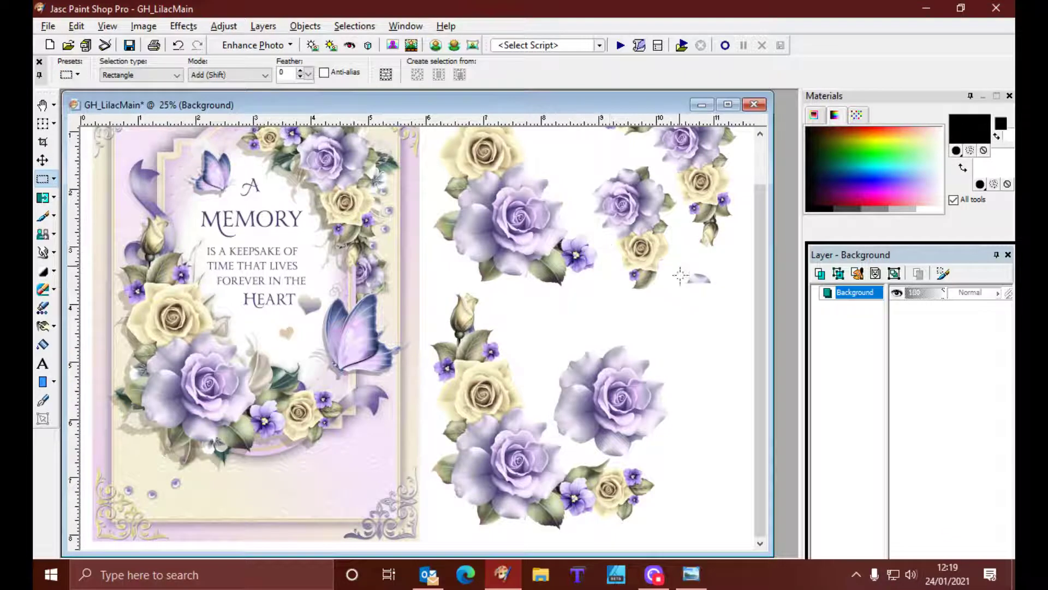
left_click_drag(680, 267, 735, 303)
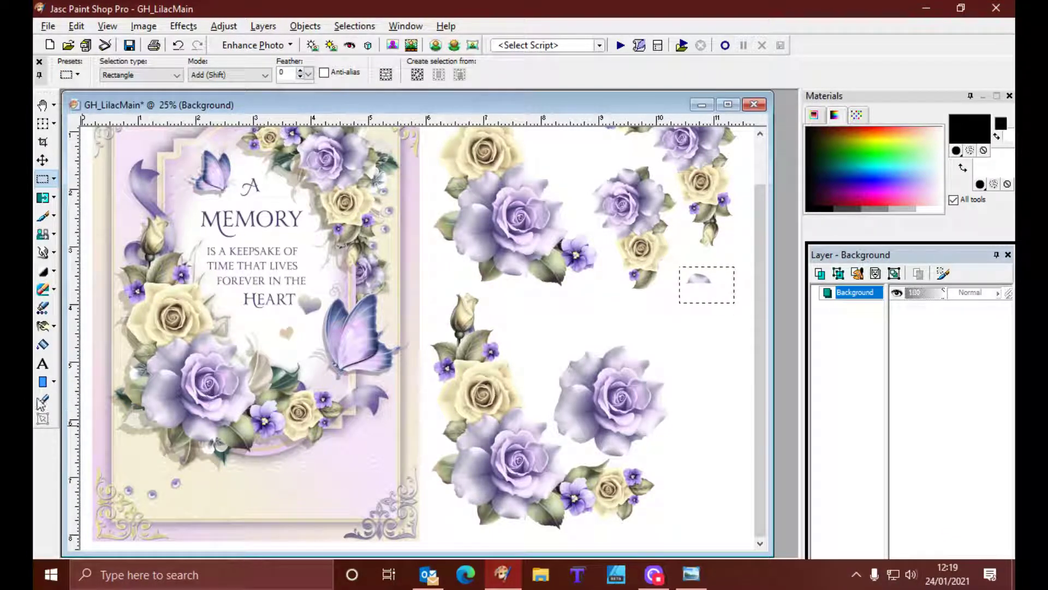
left_click(43, 344)
left_click(709, 298)
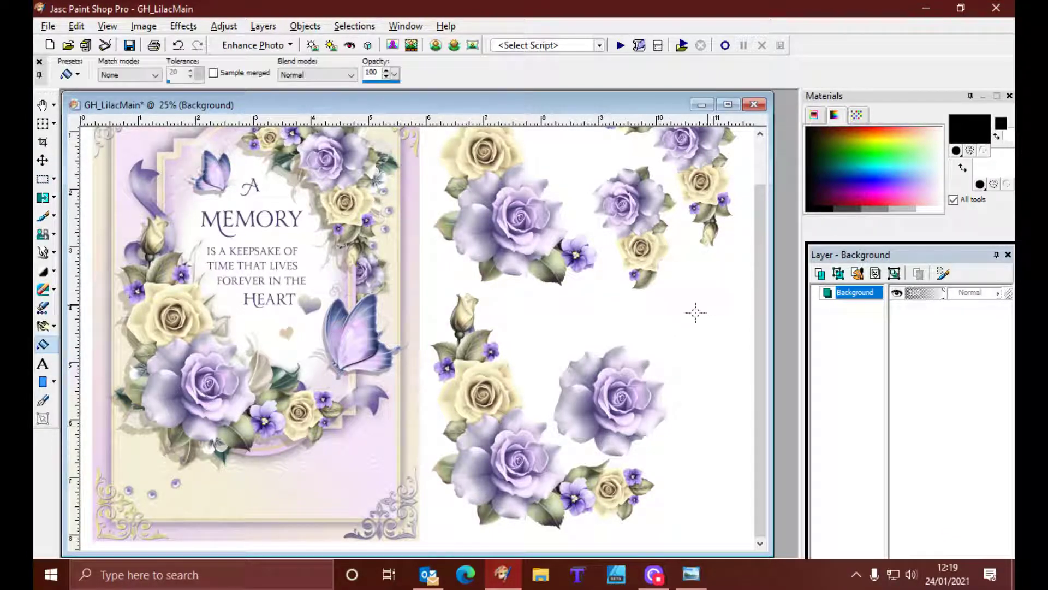
left_click(354, 26)
left_click(366, 53)
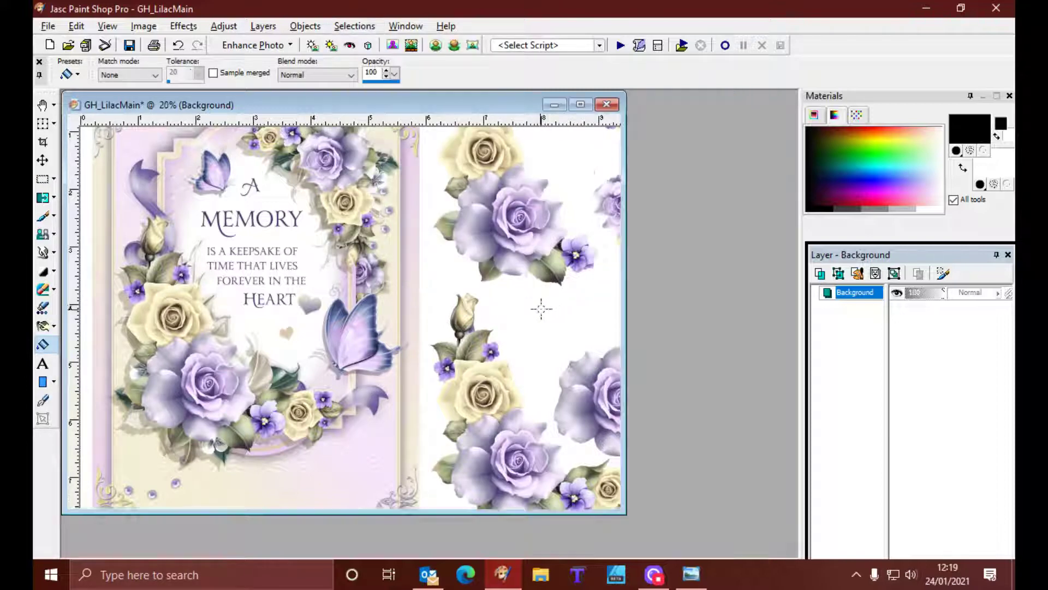
scroll(539, 305, "down", 1)
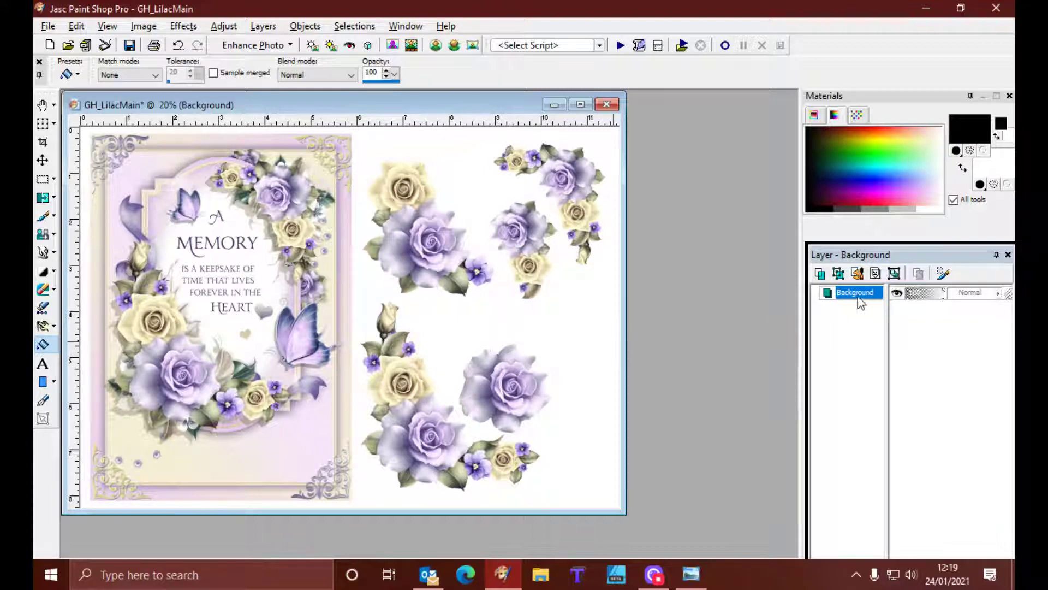
Activate the Move tool and promote the Background layer to a raster layer
mouse_move(861, 302)
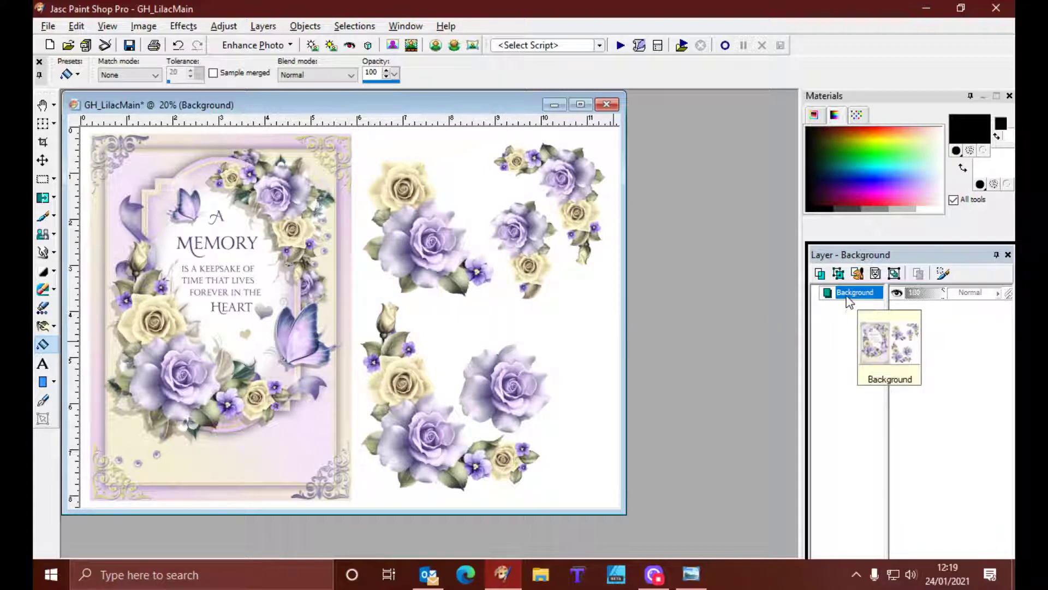
left_click(43, 160)
left_click(116, 173)
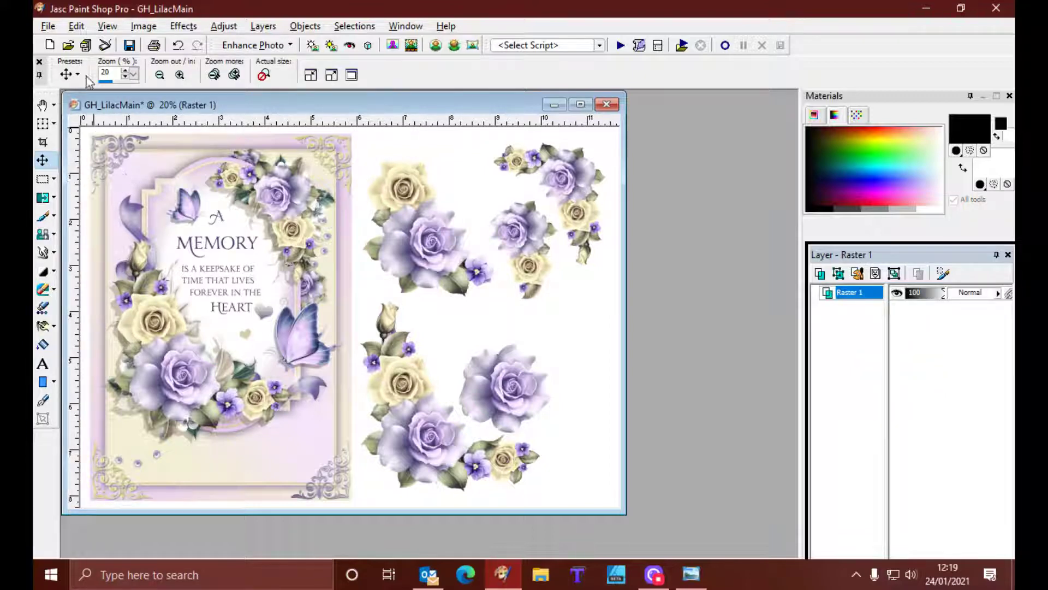
Undo the layer promotion, and promote the Background layer to a raster layer again
left_click(77, 26)
left_click(87, 44)
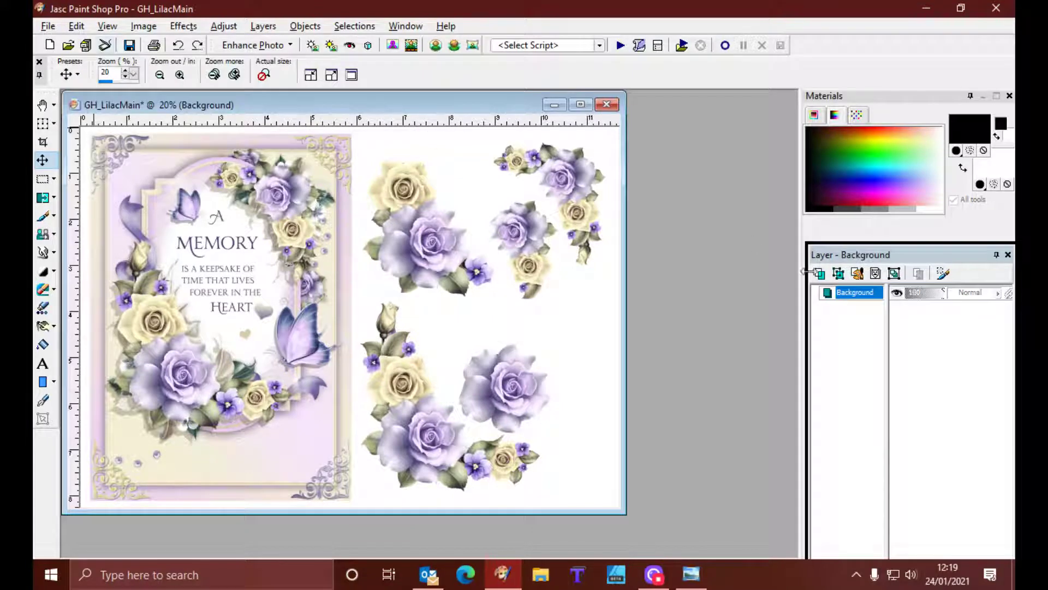
mouse_move(852, 295)
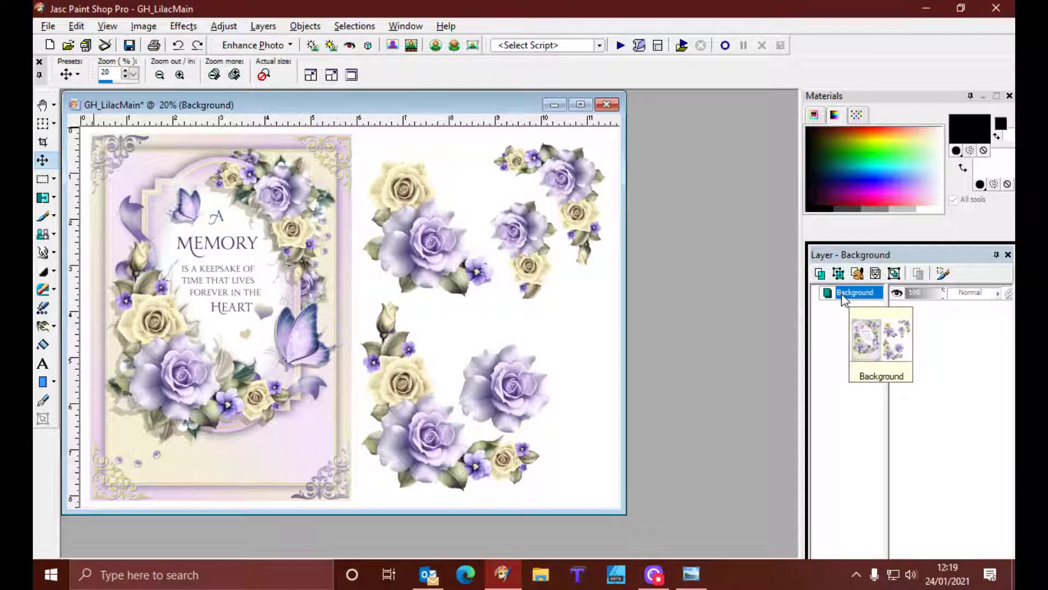
right_click(844, 298)
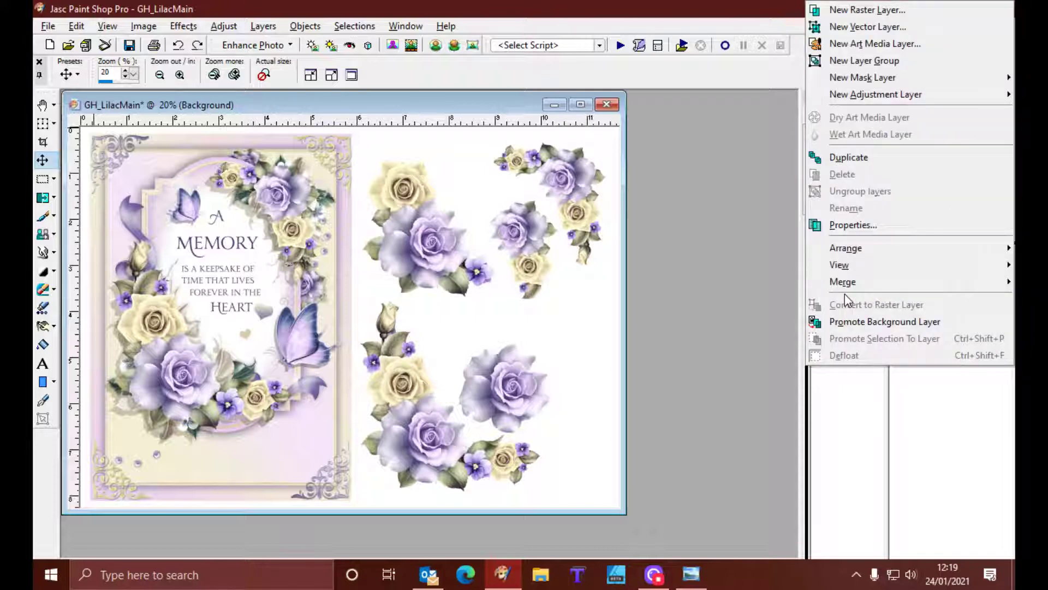
left_click(853, 322)
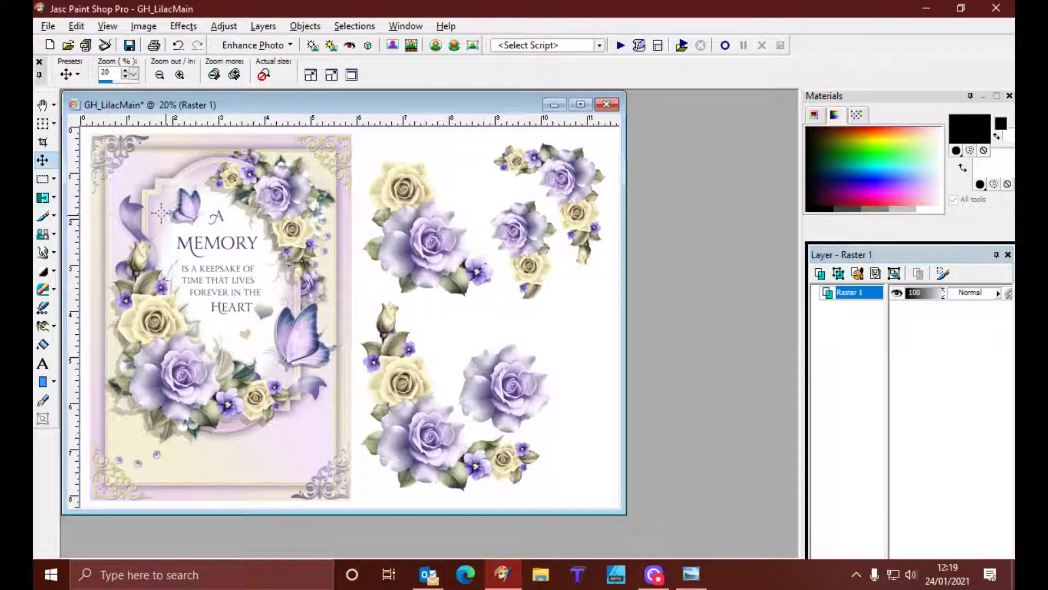
Try moving the raster layer diagonally across the canvas, and undo the move
left_click_drag(173, 227, 232, 254)
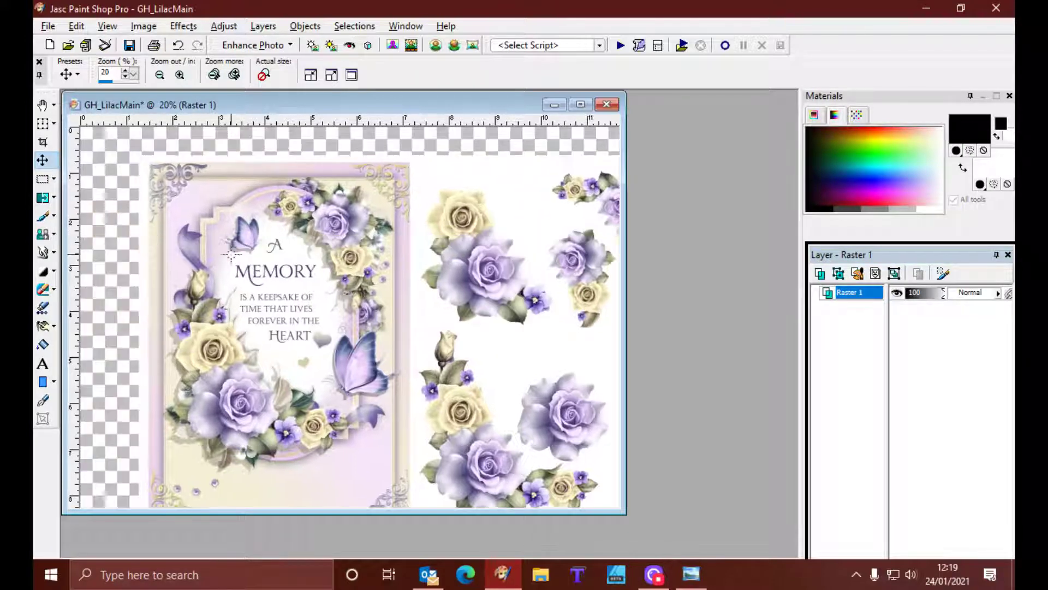
left_click(76, 26)
left_click(83, 43)
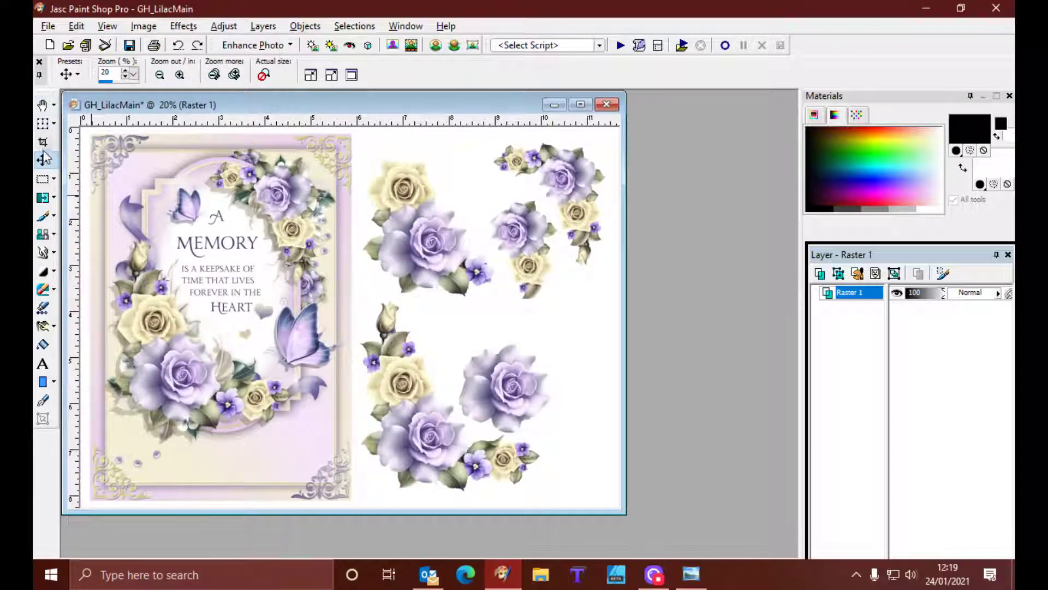
Activate the Magic Wand and enable its Anti-alias option with the Outside setting
left_click(53, 179)
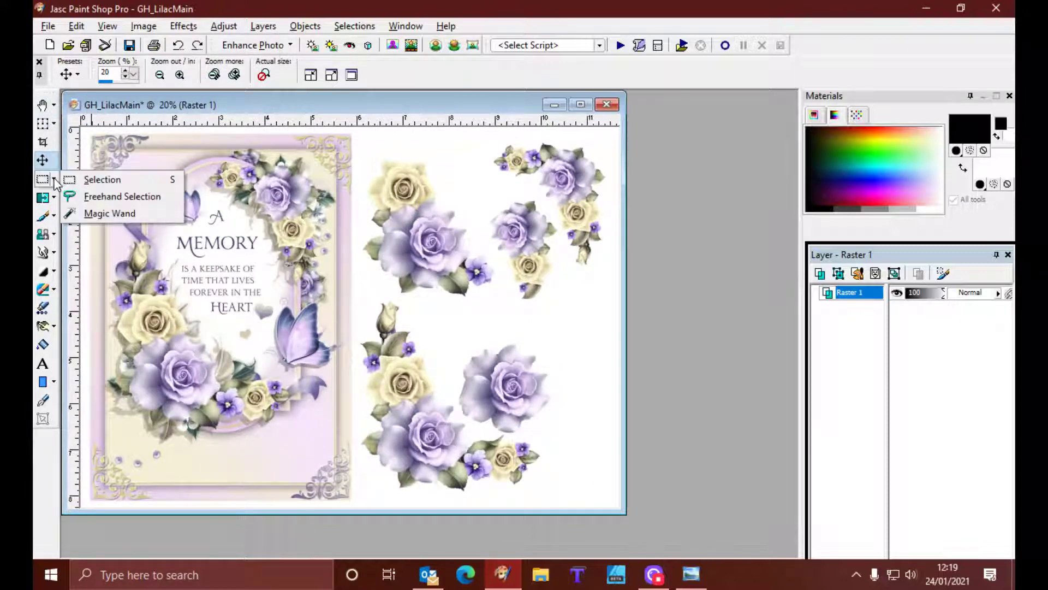
left_click(88, 213)
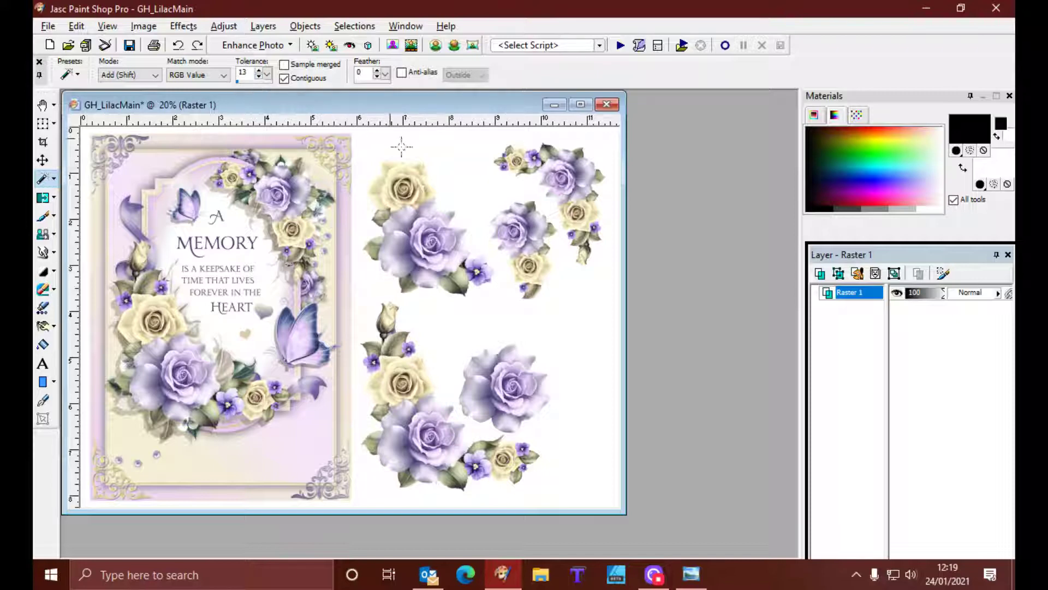
left_click(402, 73)
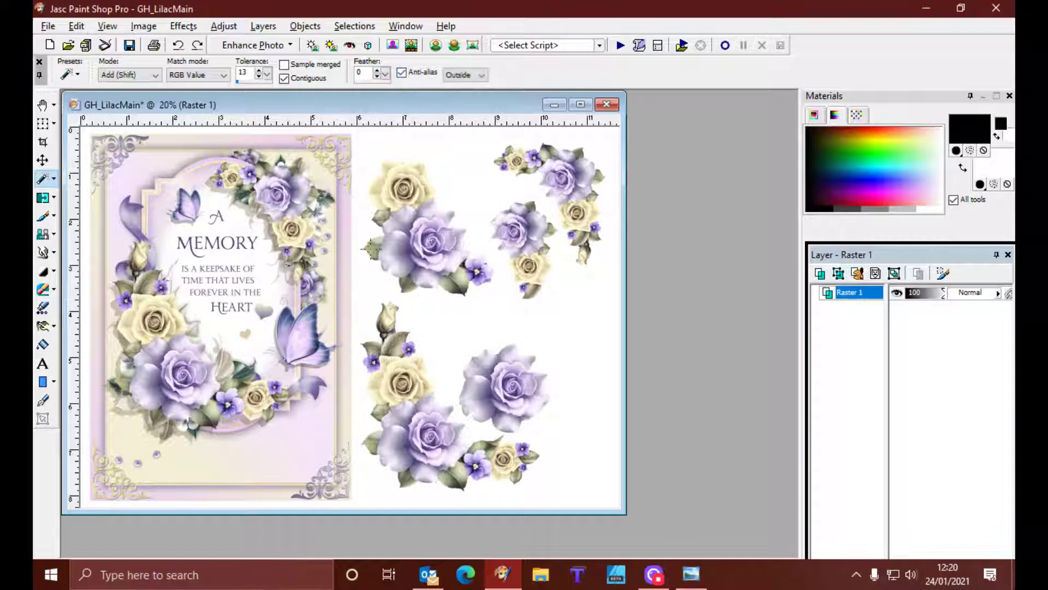
Try selecting the white background around the card and flowers at tolerance 13, and clear the selection
left_click(465, 171)
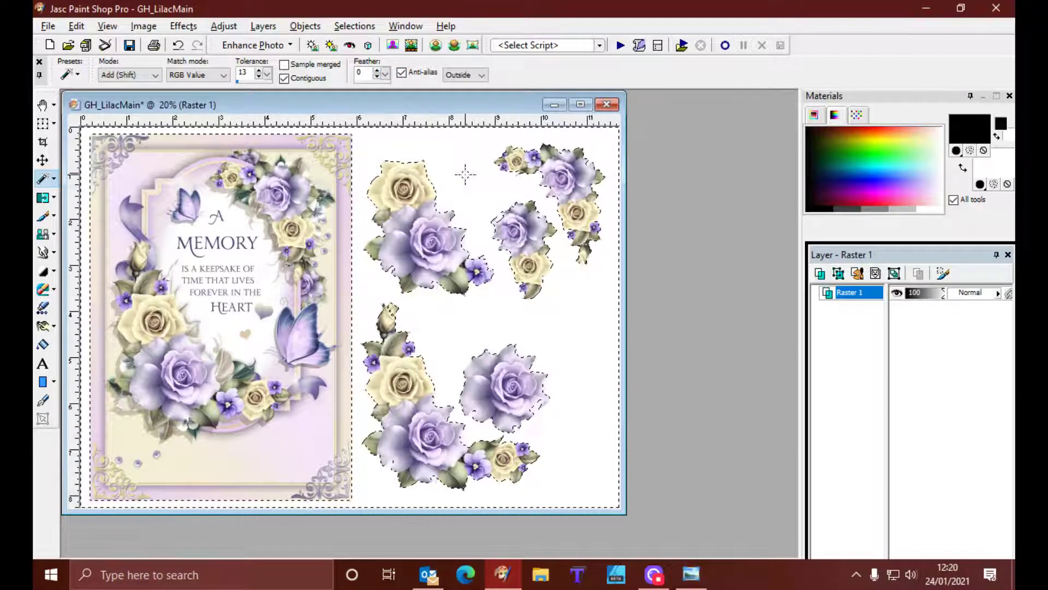
scroll(498, 298, "up", 1)
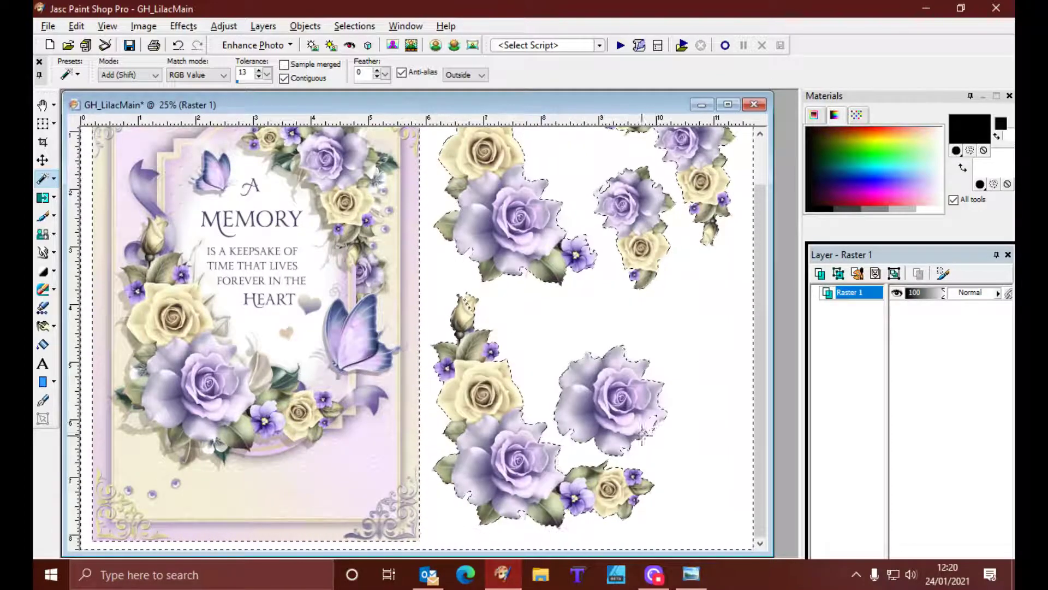
left_click(355, 25)
left_click(358, 60)
Set the Magic Wand tolerance to 9, select and delete the white background around the artwork, and deselect
left_click(259, 78)
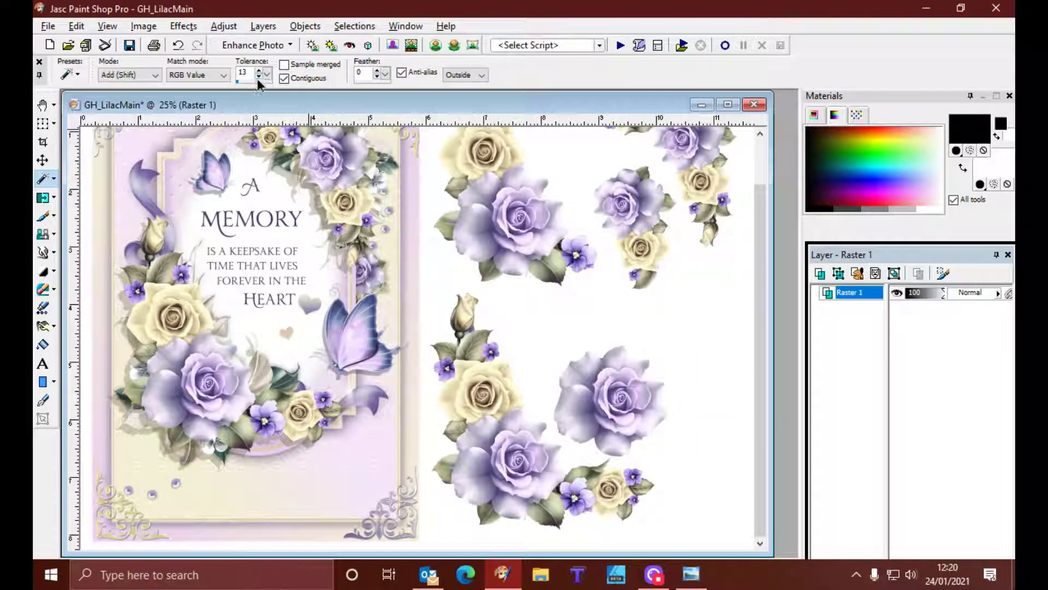
left_click(259, 77)
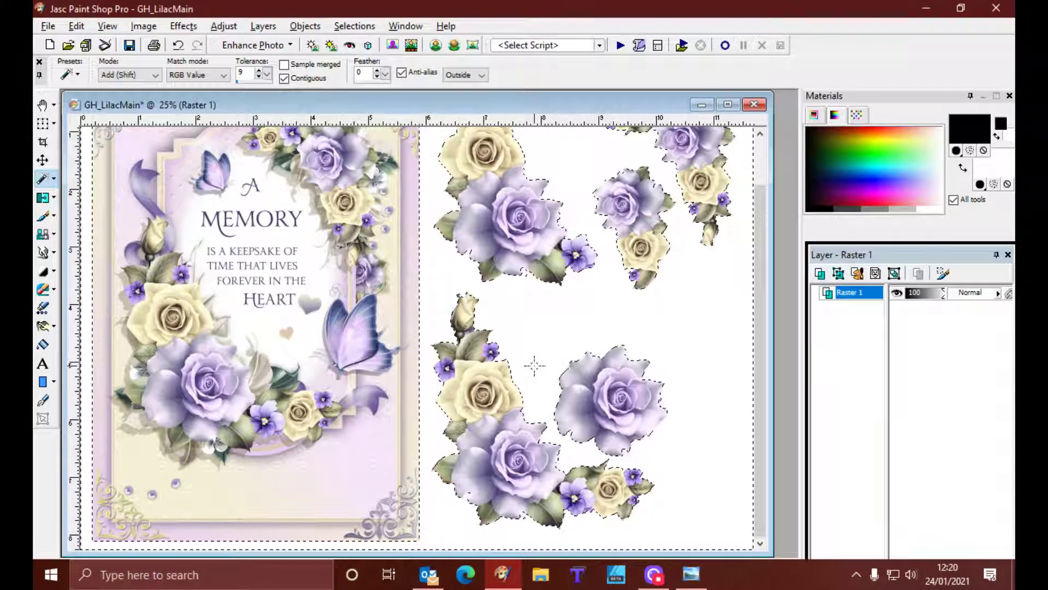
key("Delete")
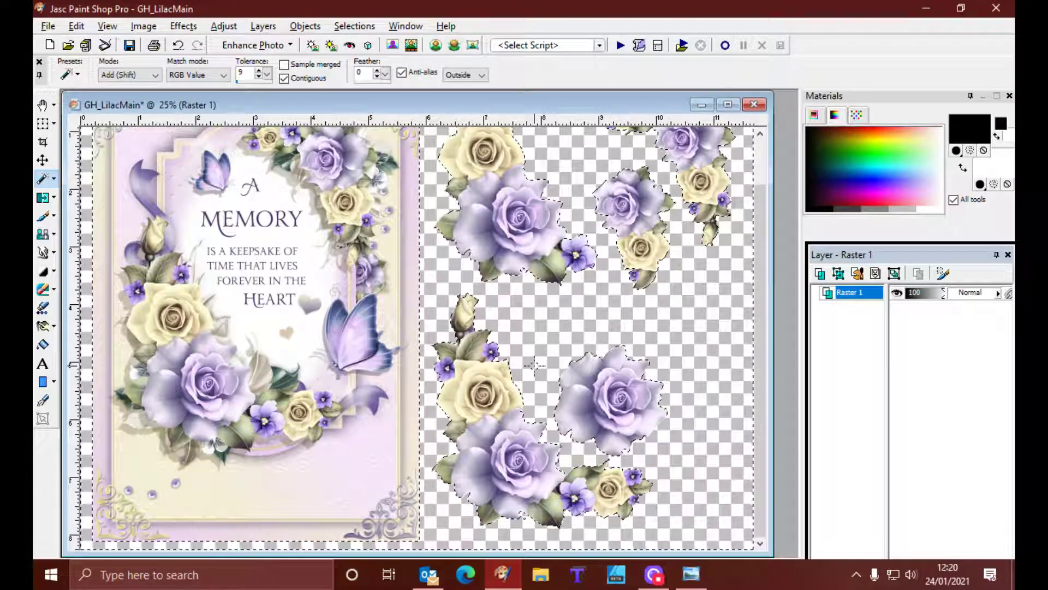
left_click(339, 26)
left_click(371, 60)
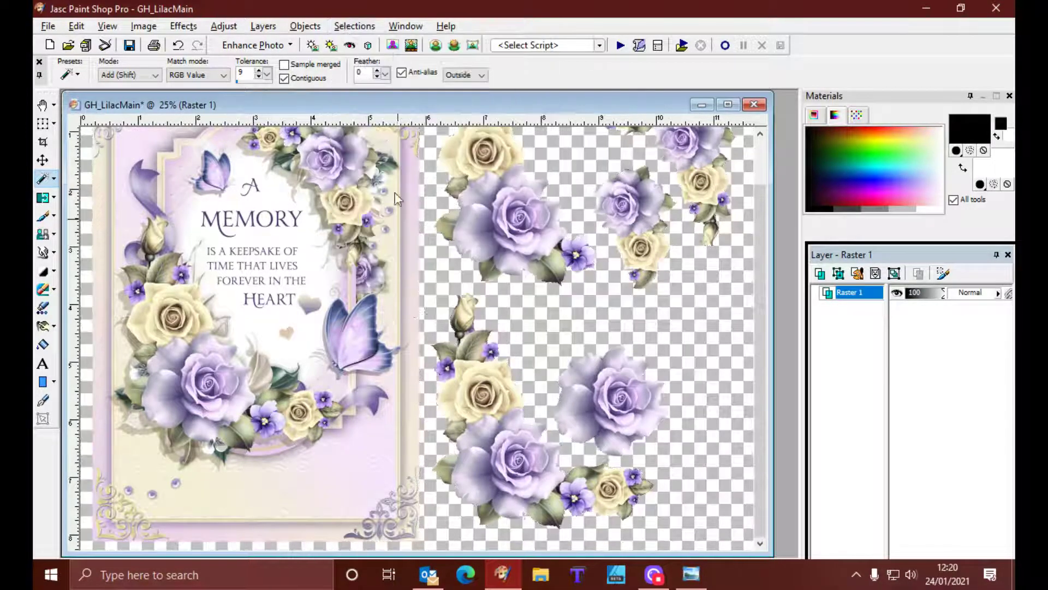
scroll(425, 323, "down", 1)
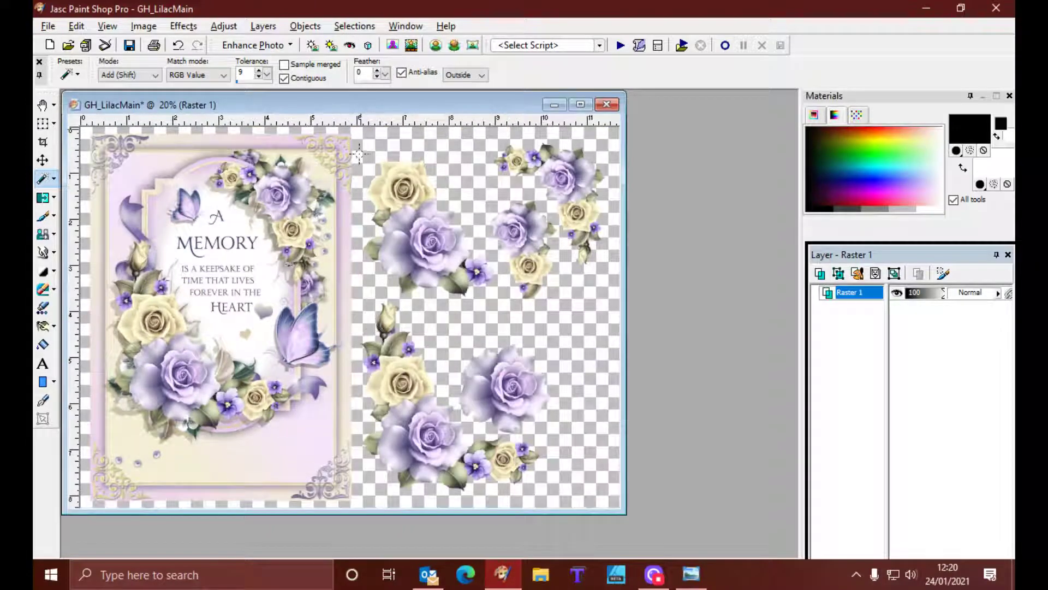
left_click_drag(347, 107, 391, 113)
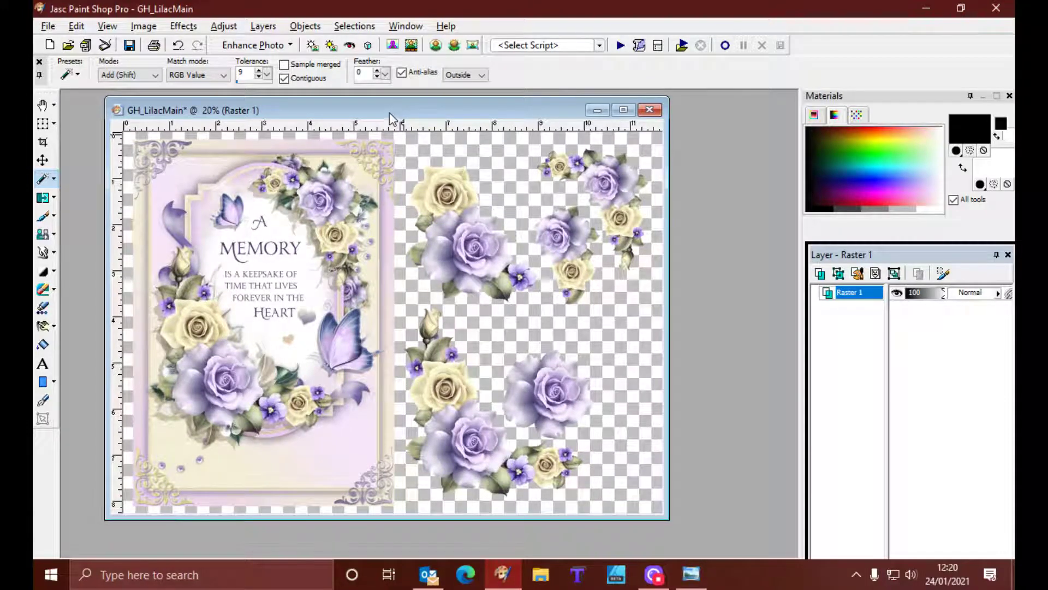
Add a new raster layer with the default settings, and delete it again
left_click(263, 26)
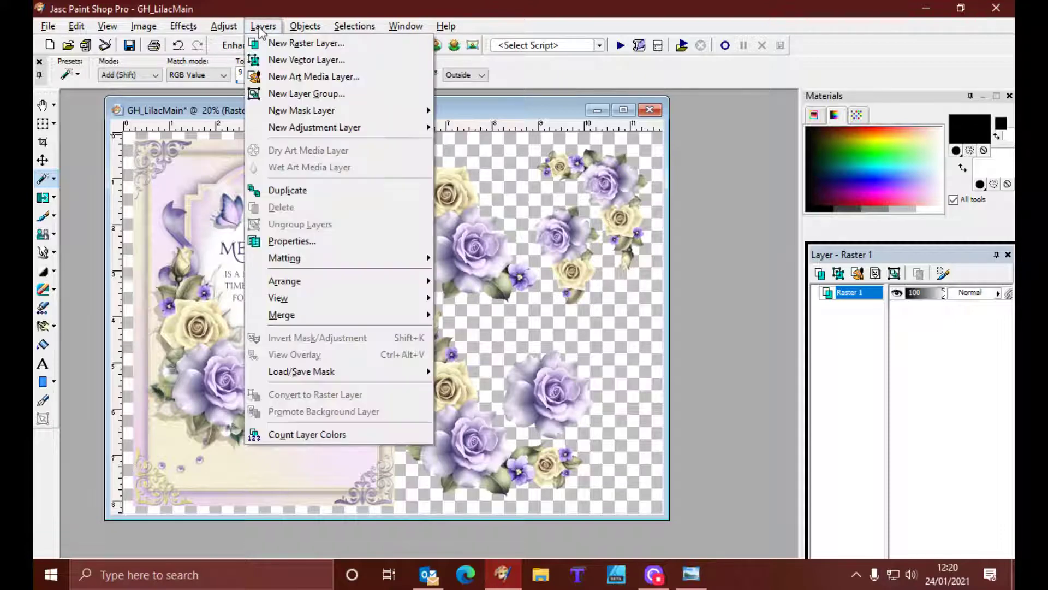
left_click(275, 43)
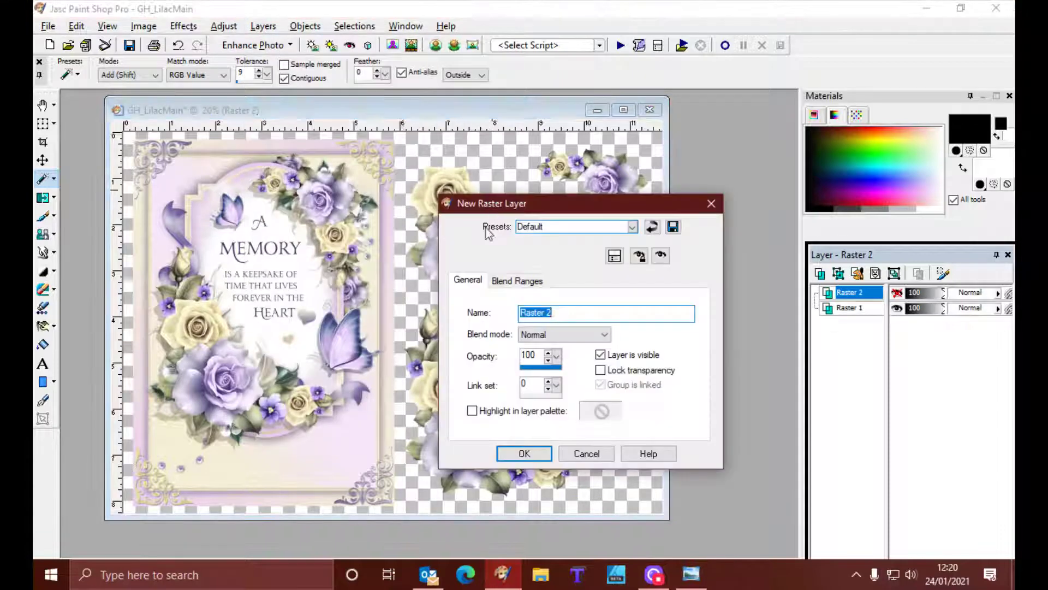
left_click(546, 454)
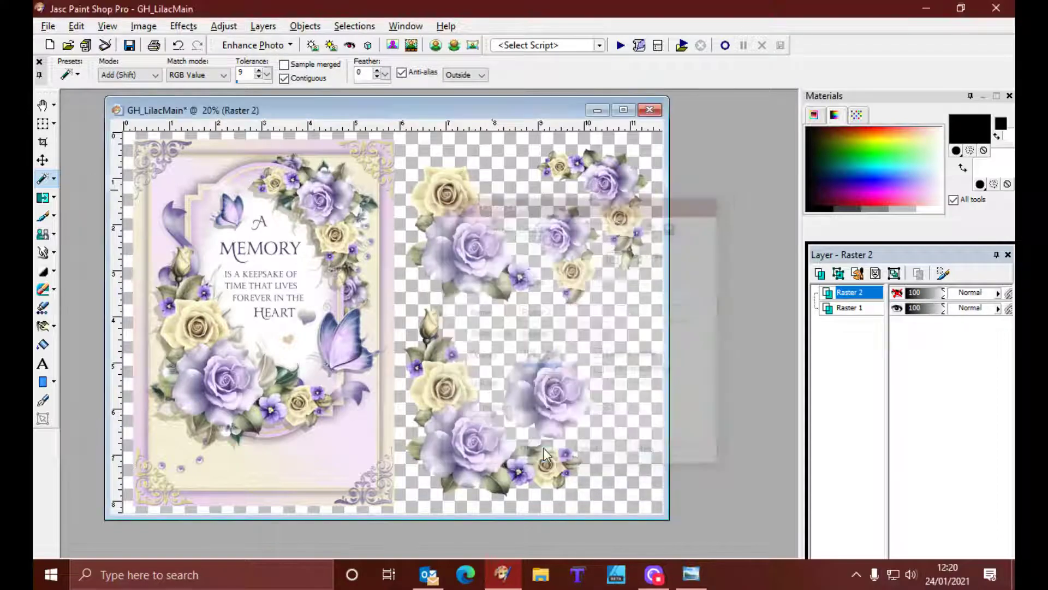
right_click(846, 299)
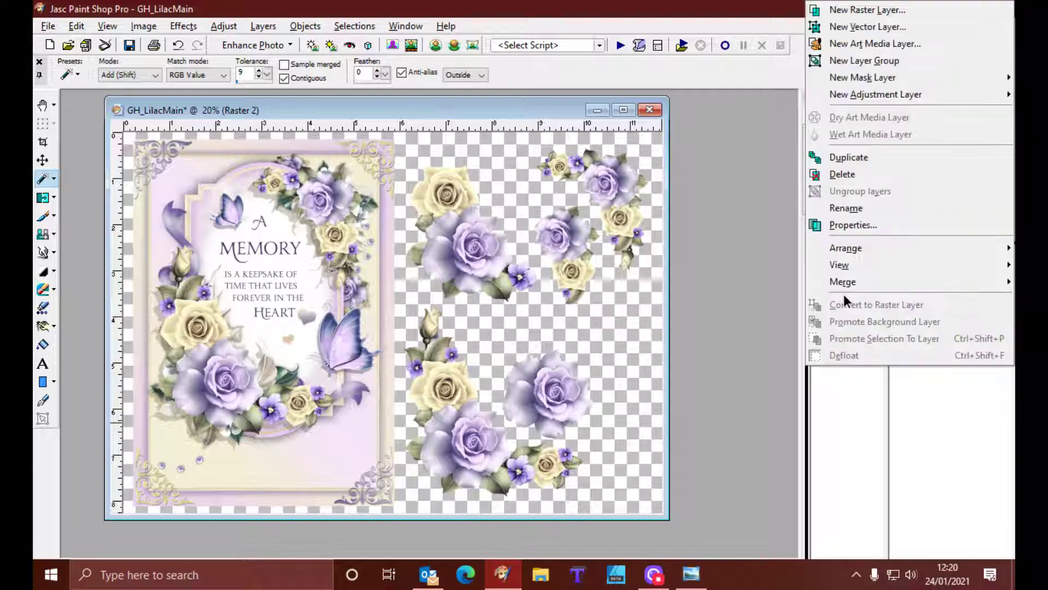
left_click(847, 175)
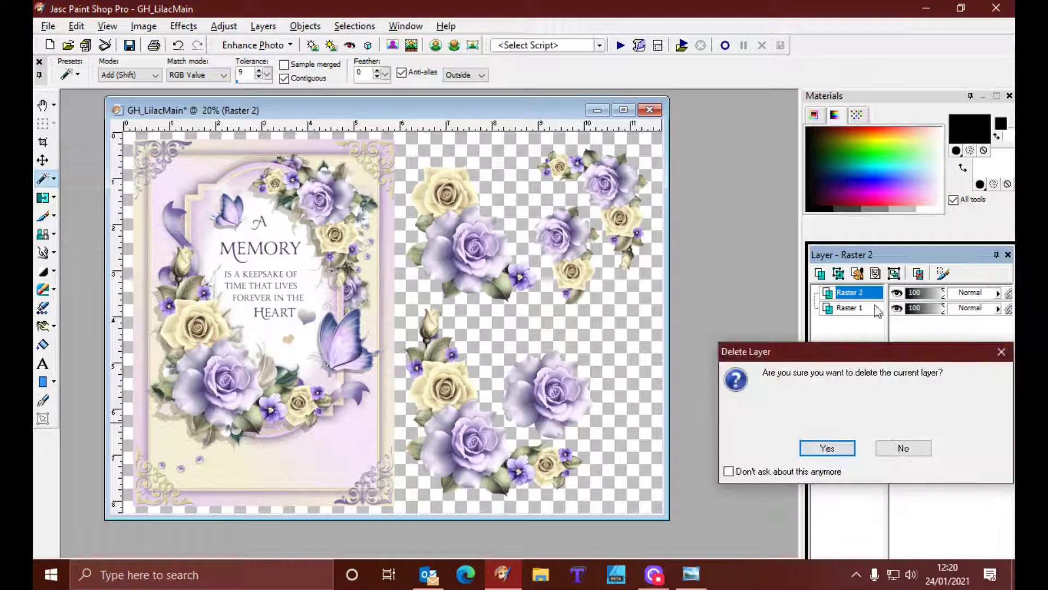
left_click(837, 453)
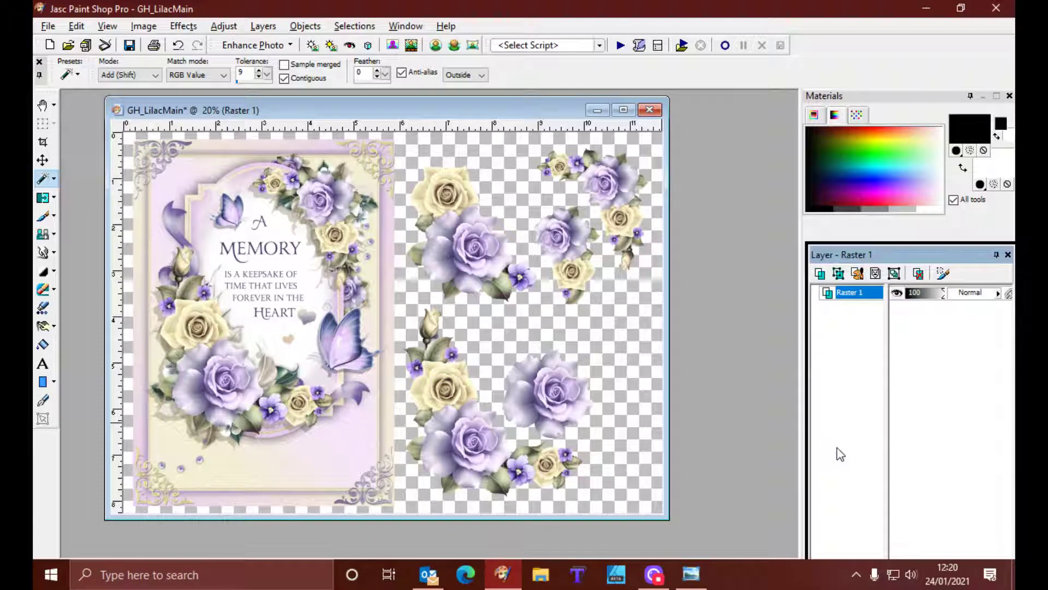
Create a new raster layer named Raster 2 above the artwork layer, keeping the default settings
right_click(863, 297)
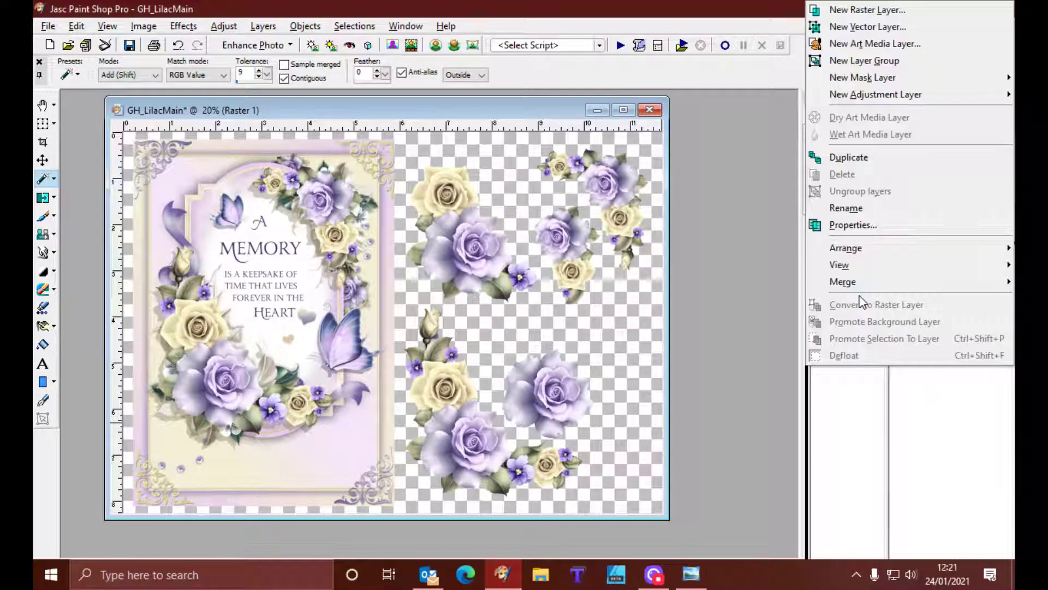
left_click(909, 11)
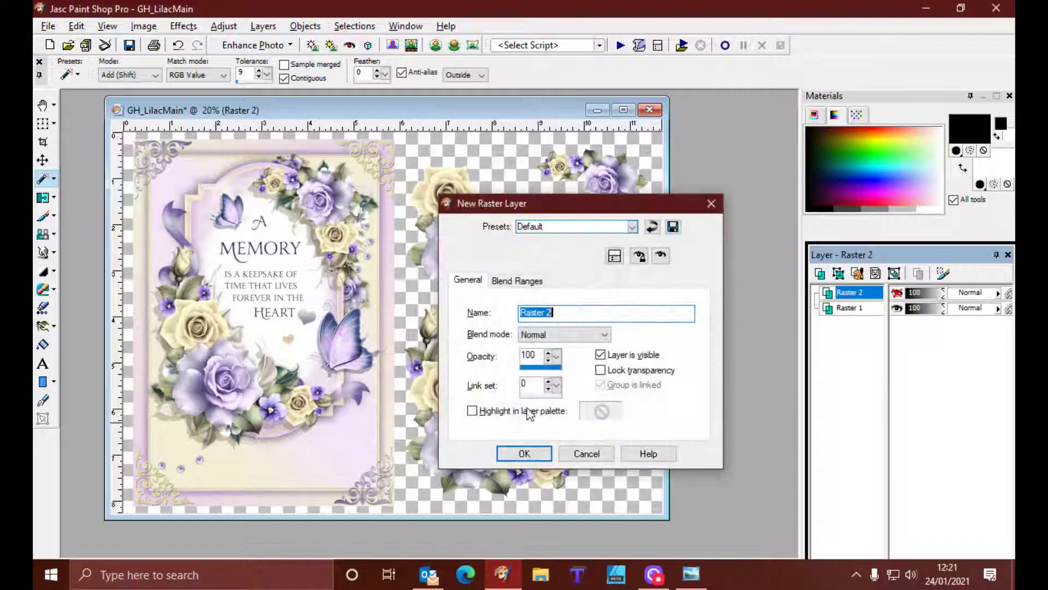
left_click(525, 453)
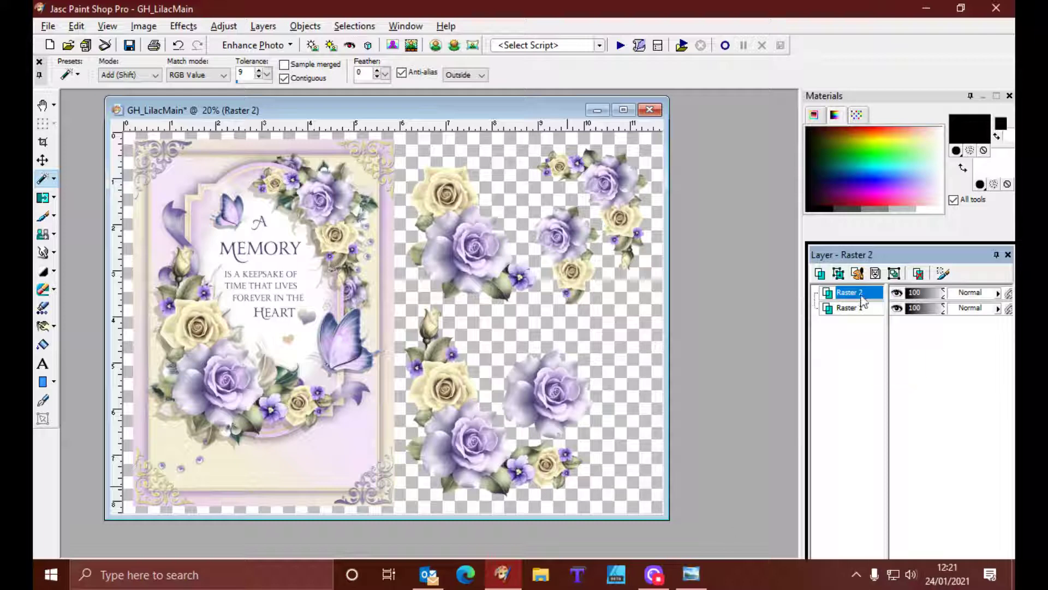
mouse_move(855, 303)
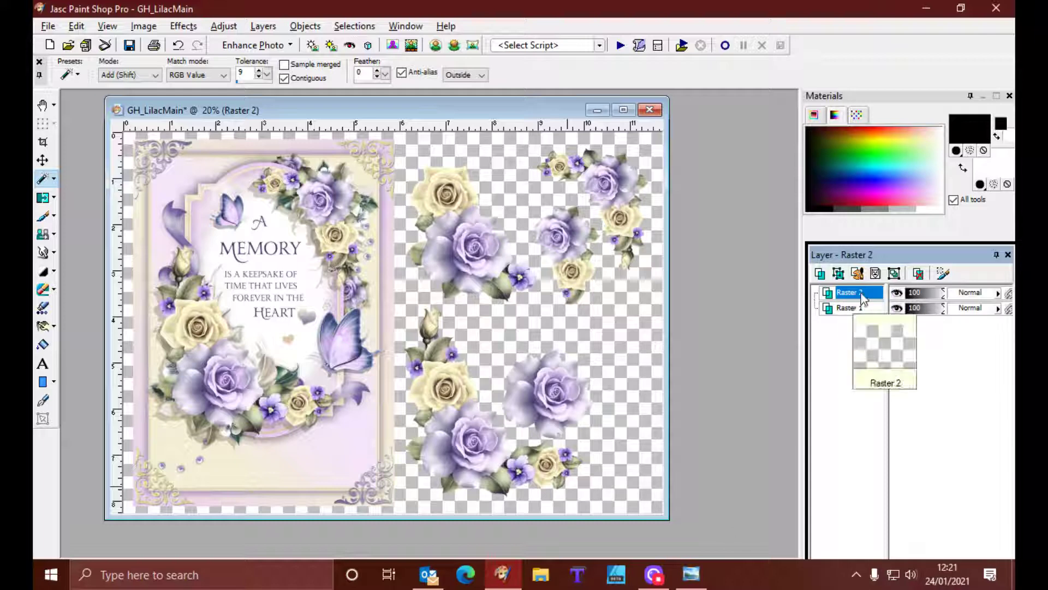
Flood fill the Raster 2 layer with black and arrange the Raster 1 artwork layer above it
left_click(43, 345)
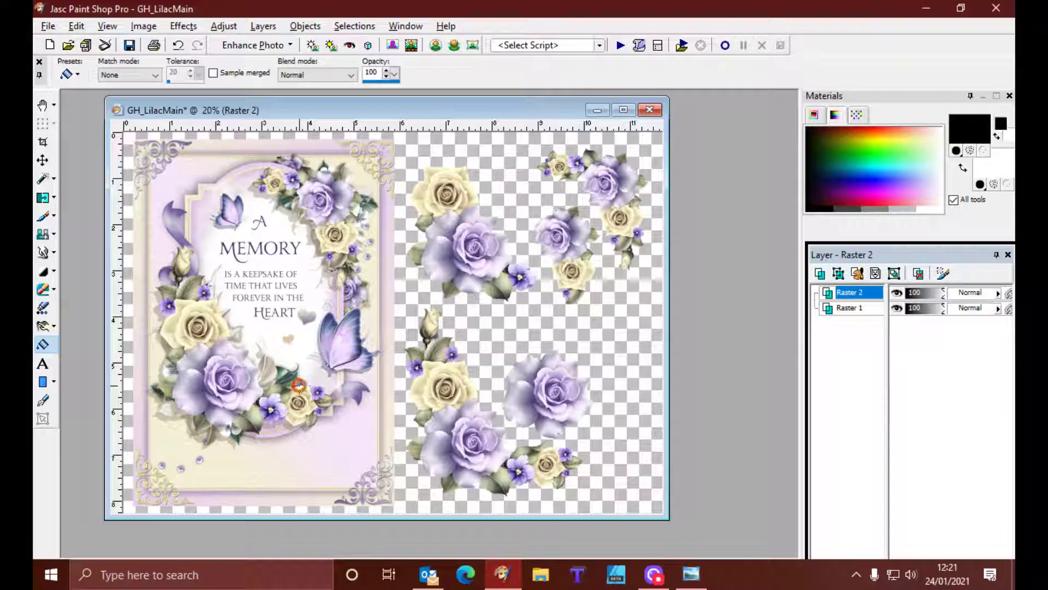
left_click(299, 385)
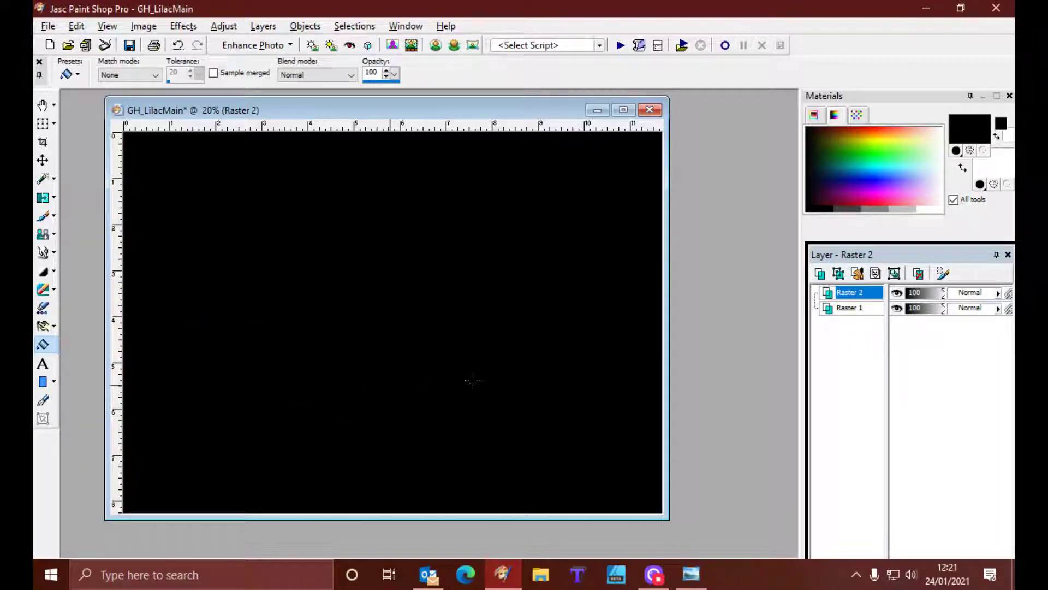
left_click(868, 312)
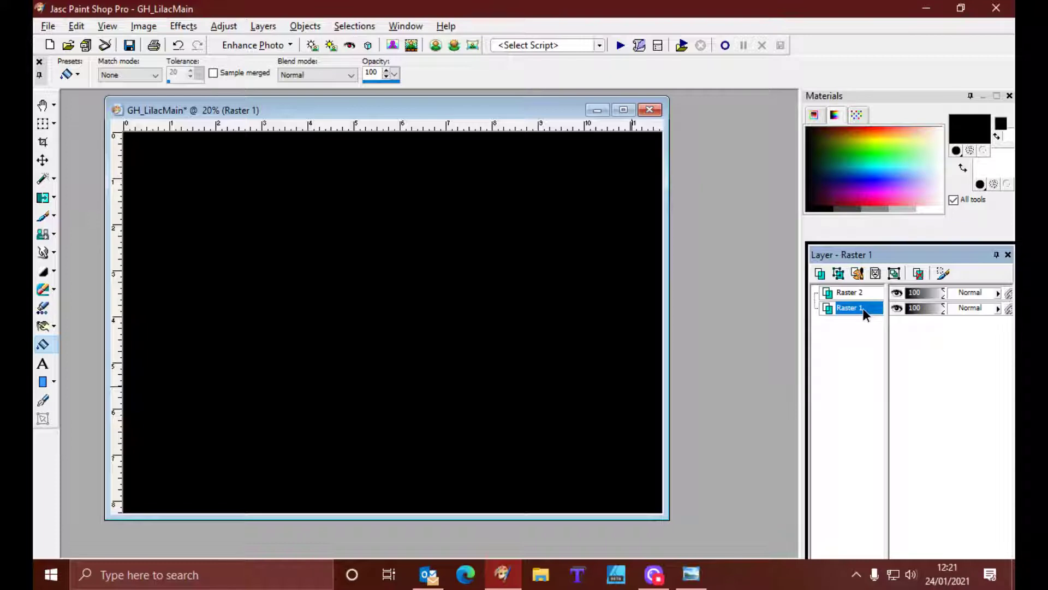
left_click_drag(863, 308, 865, 293)
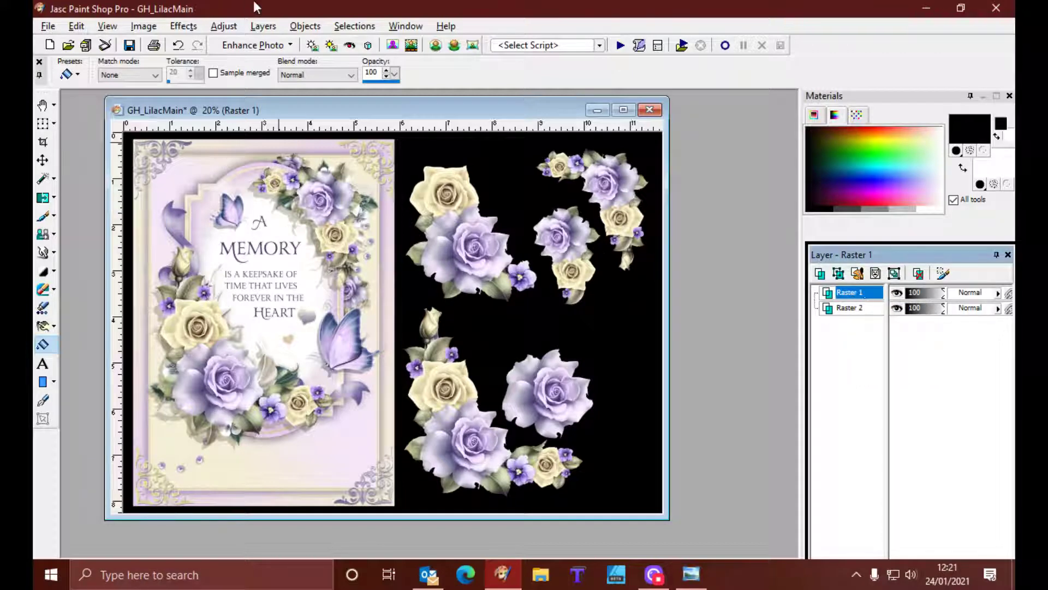
Select the whole Raster 1 artwork layer and float the selection
left_click(351, 28)
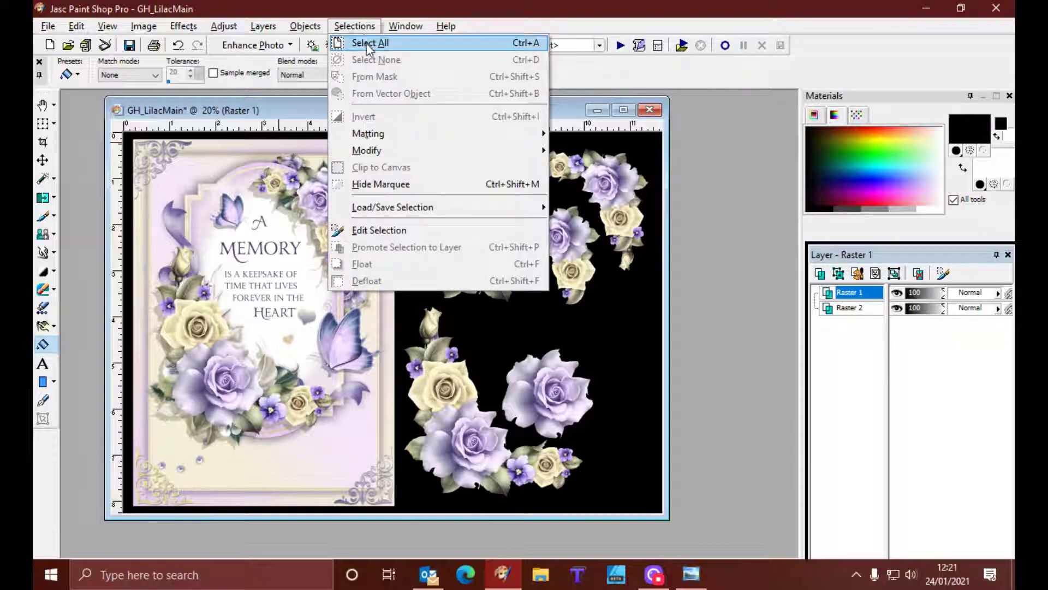
left_click(360, 40)
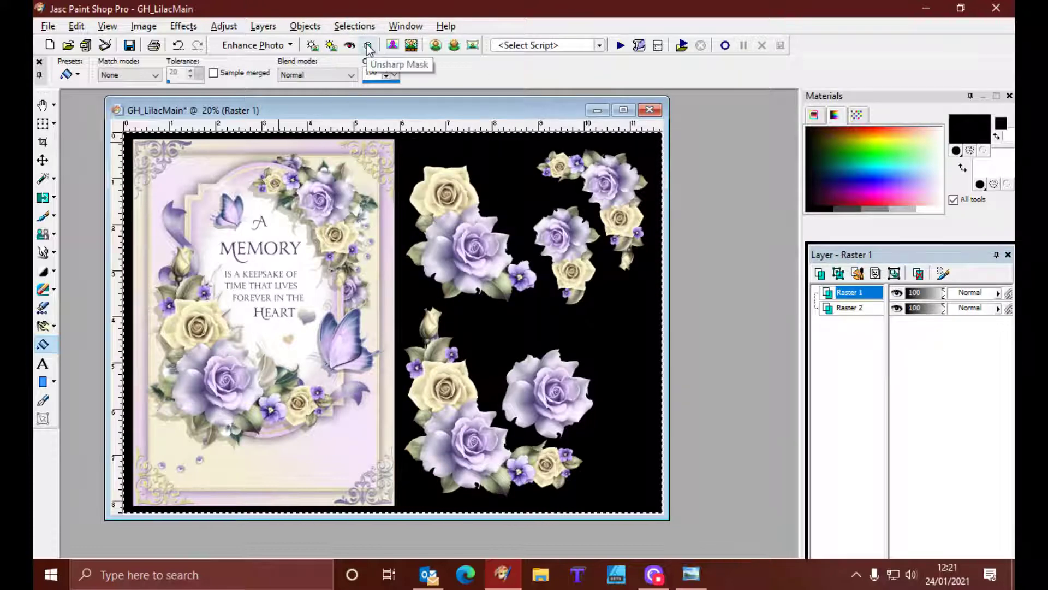
left_click(363, 27)
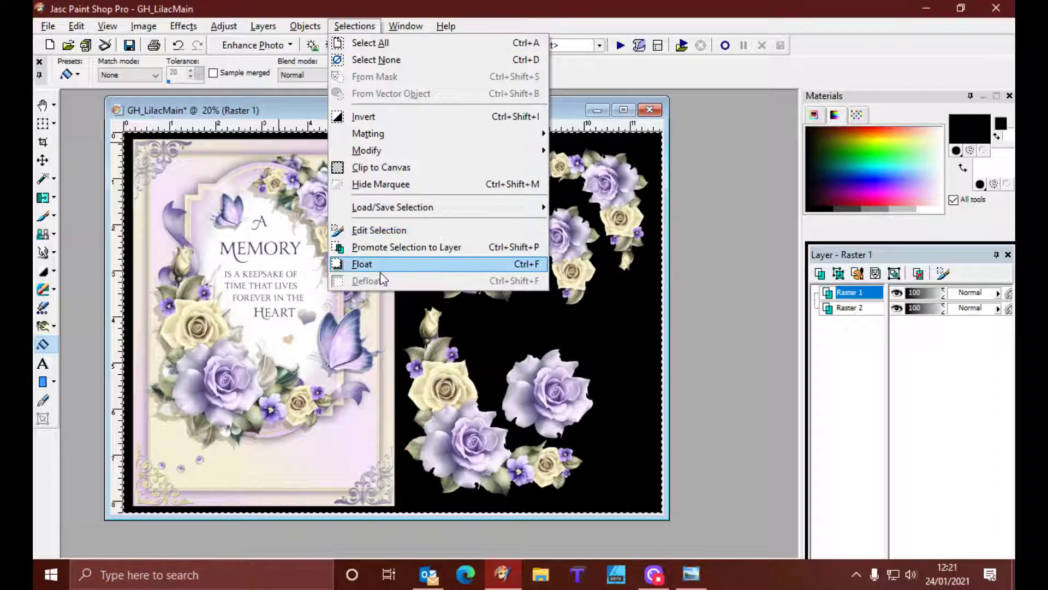
left_click(364, 264)
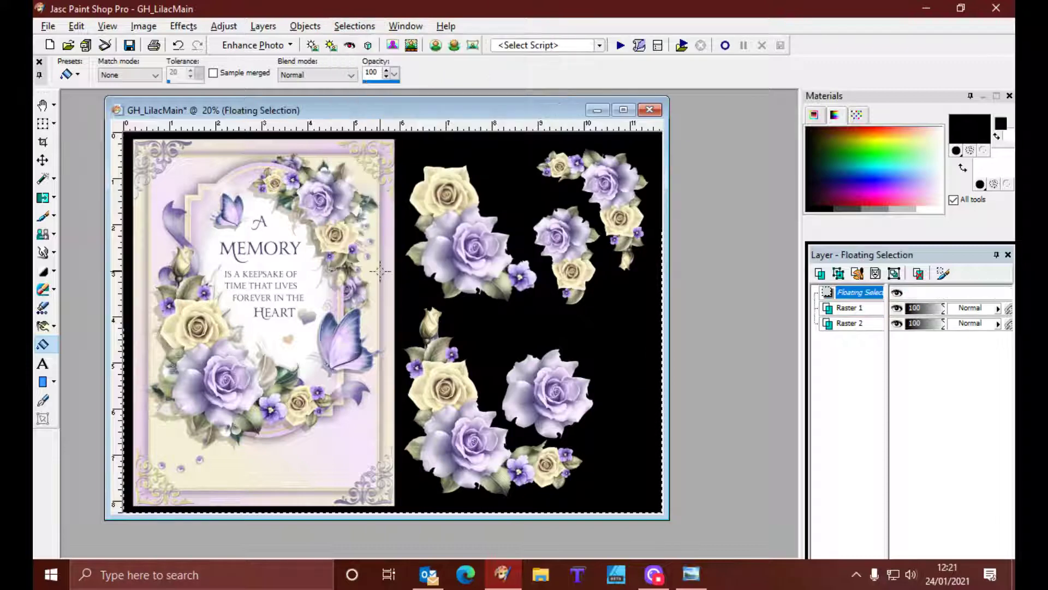
Defloat the artwork selection and expand it by 4 pixels
left_click(355, 26)
left_click(366, 281)
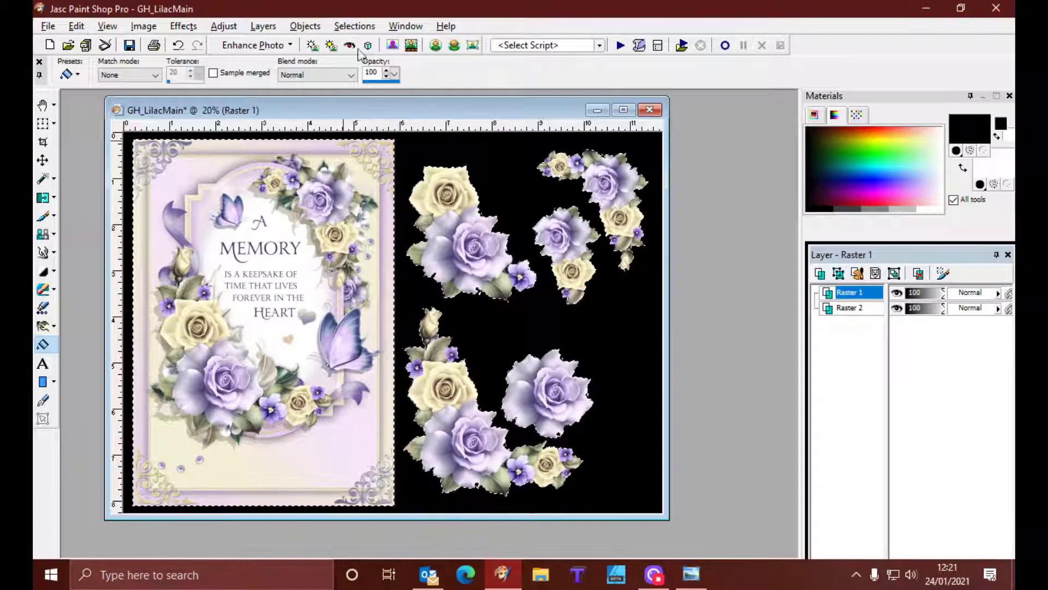
left_click(352, 29)
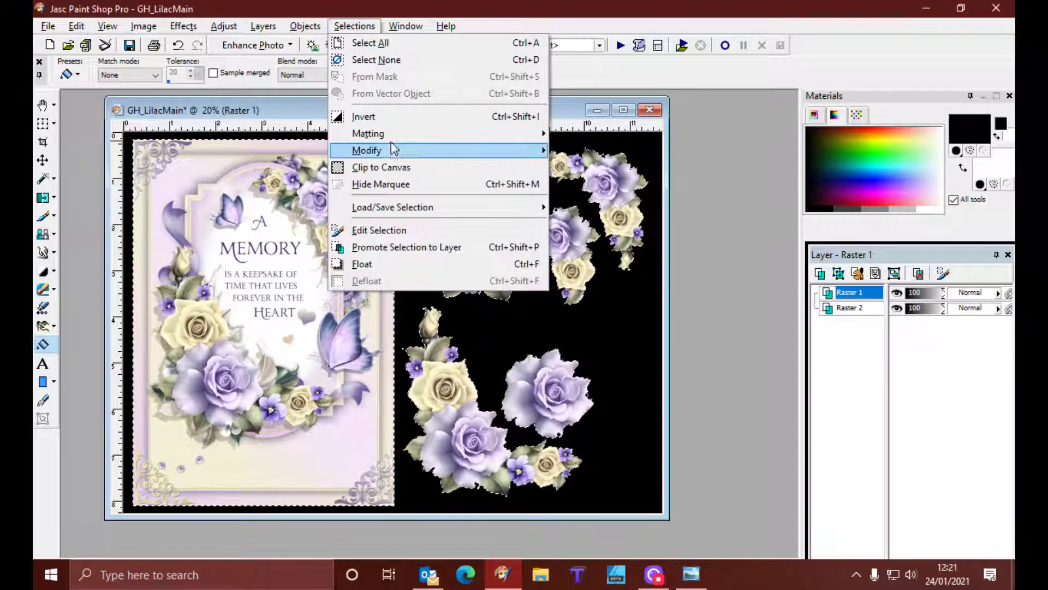
mouse_move(484, 151)
left_click(584, 158)
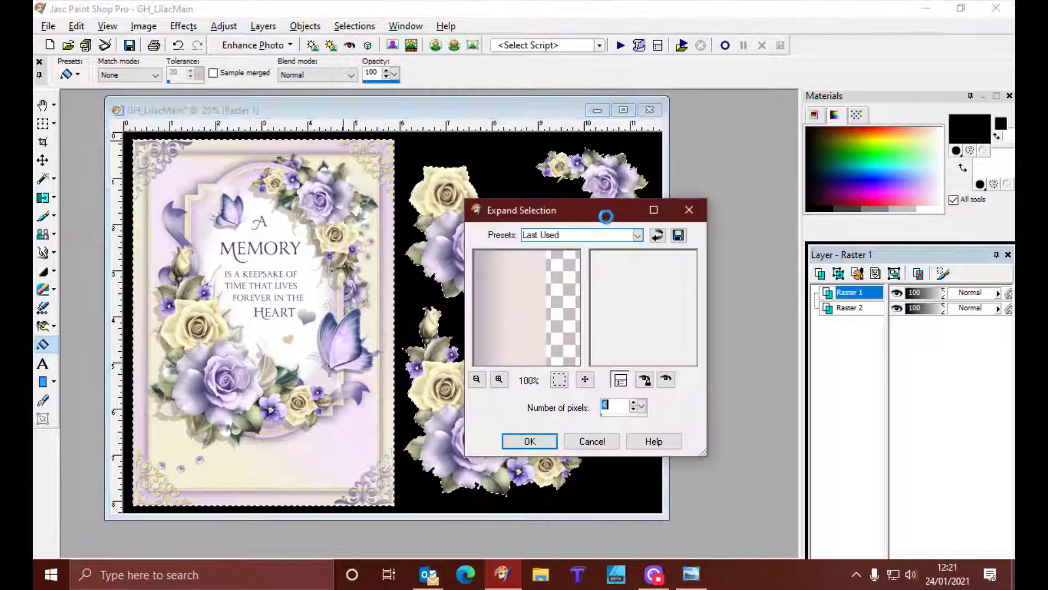
left_click(529, 441)
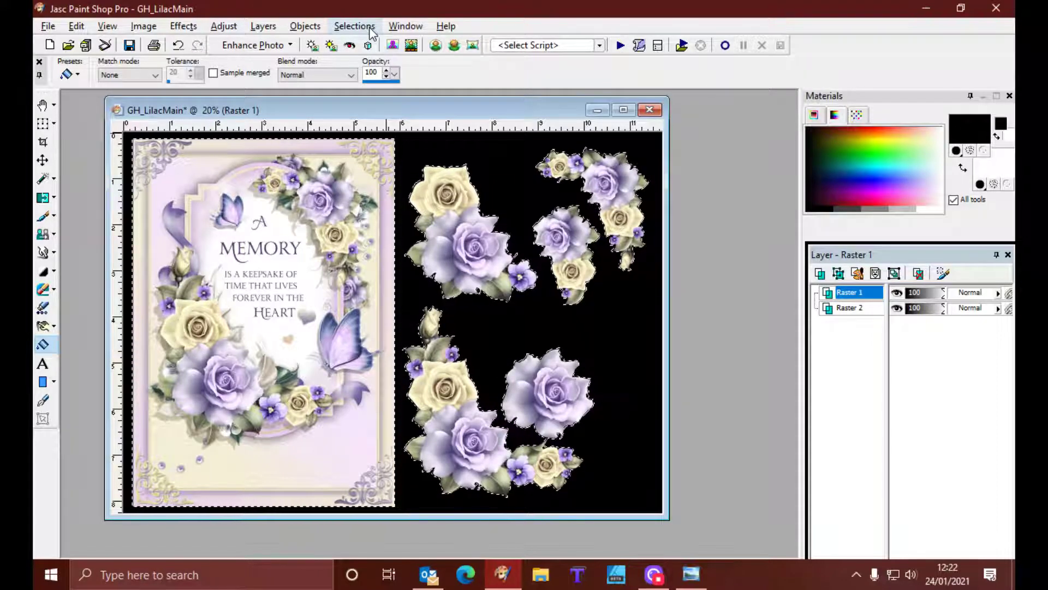
Invert the selection, delete the black outside the artwork outlines on the Raster 2 layer, and clear the selection
left_click(355, 26)
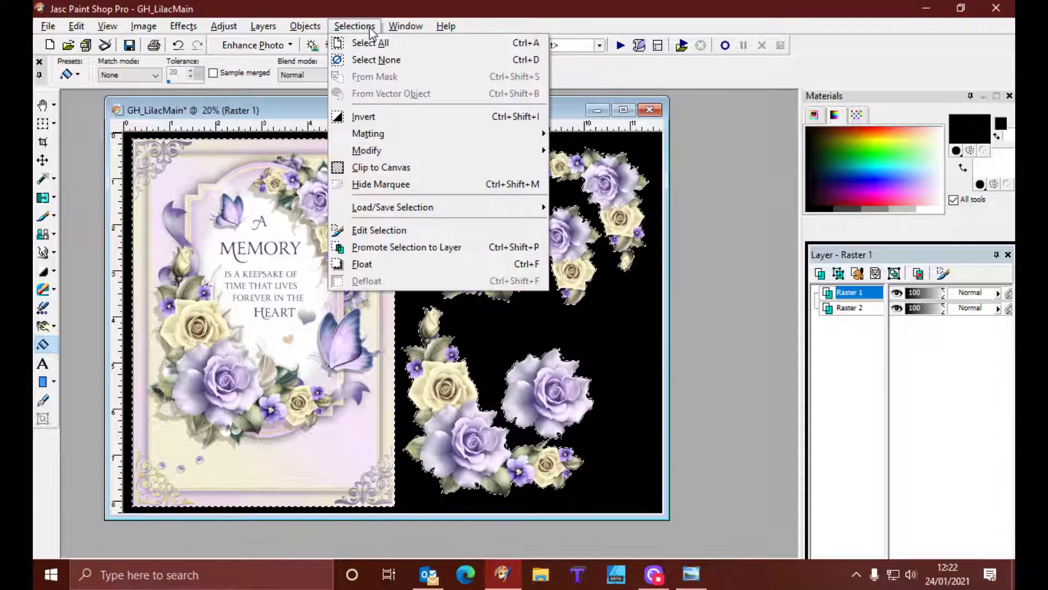
left_click(386, 119)
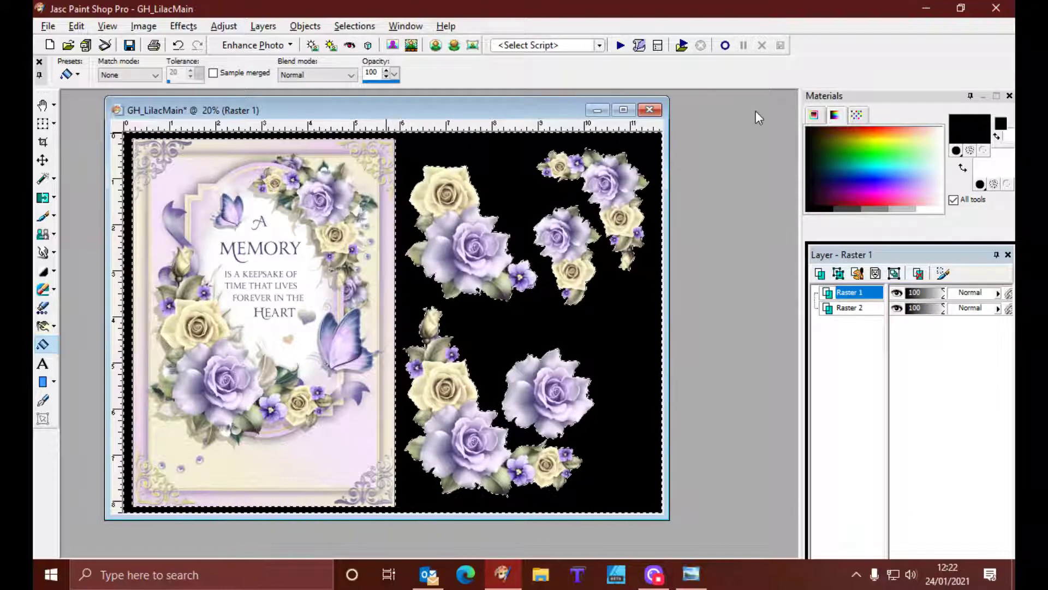
left_click(848, 308)
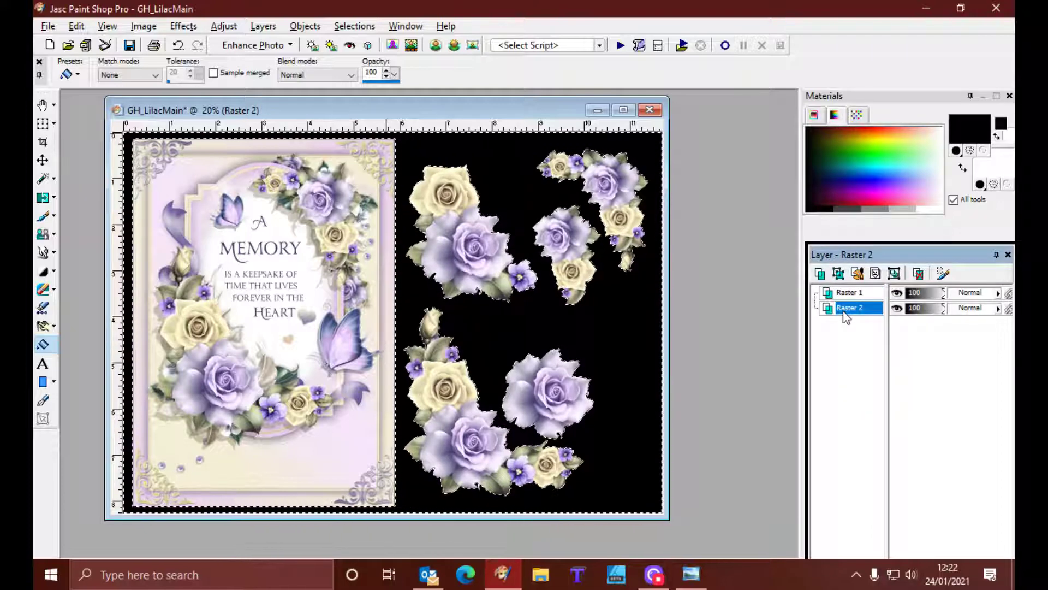
key("Delete")
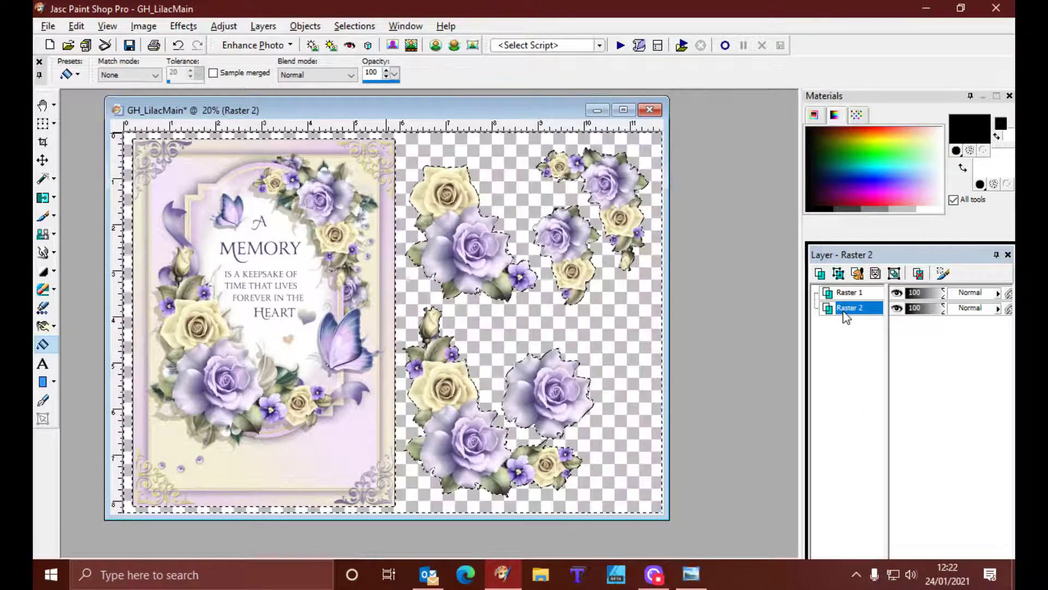
left_click(355, 26)
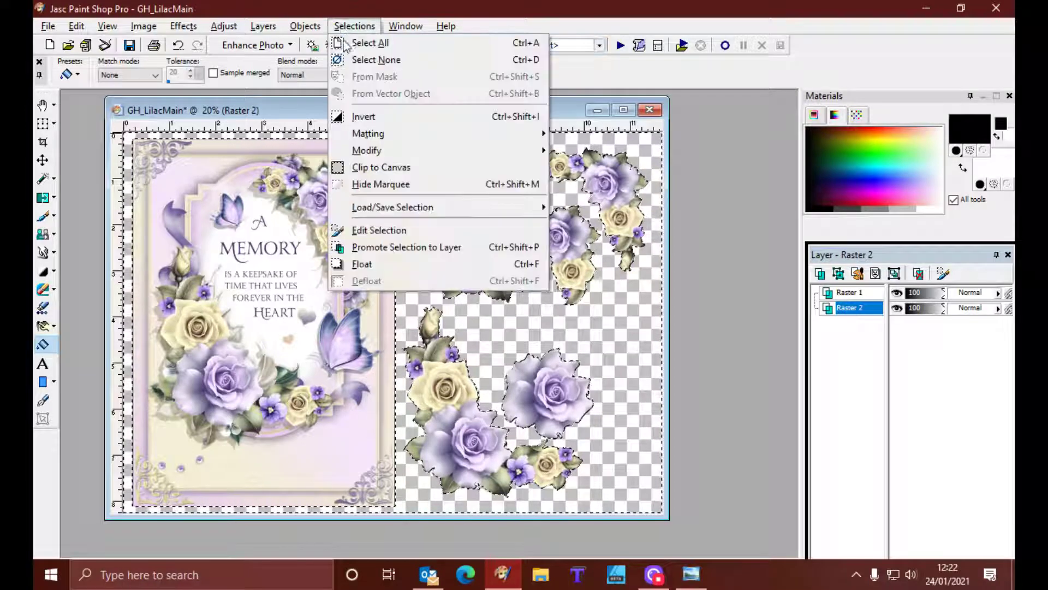
left_click(349, 60)
Flatten all layers into a single background and inspect the black outlines around the floral pieces
left_click(261, 26)
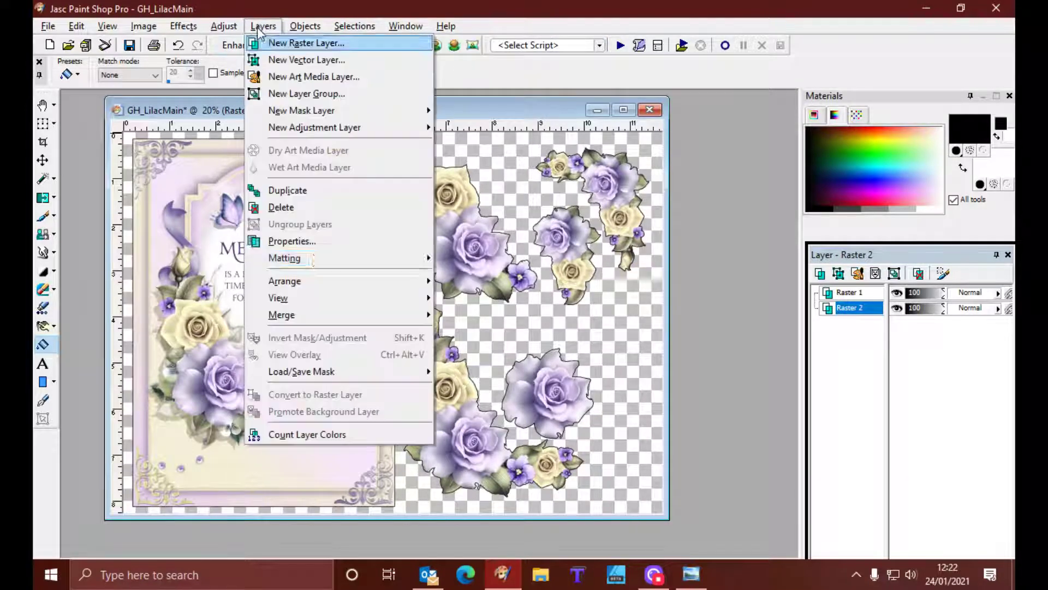
mouse_move(326, 320)
left_click(496, 331)
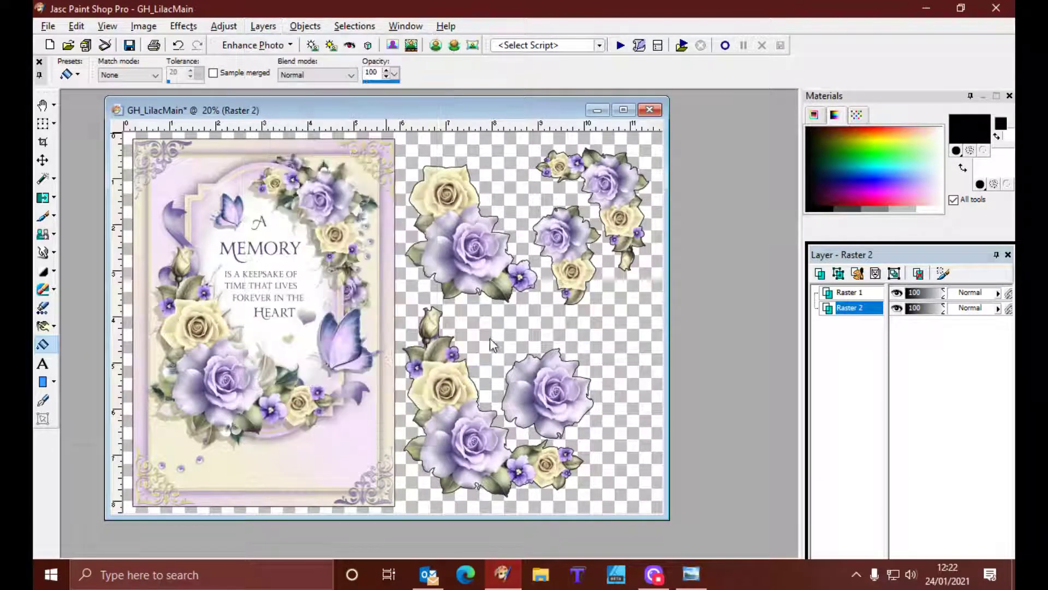
scroll(472, 355, "up", 2)
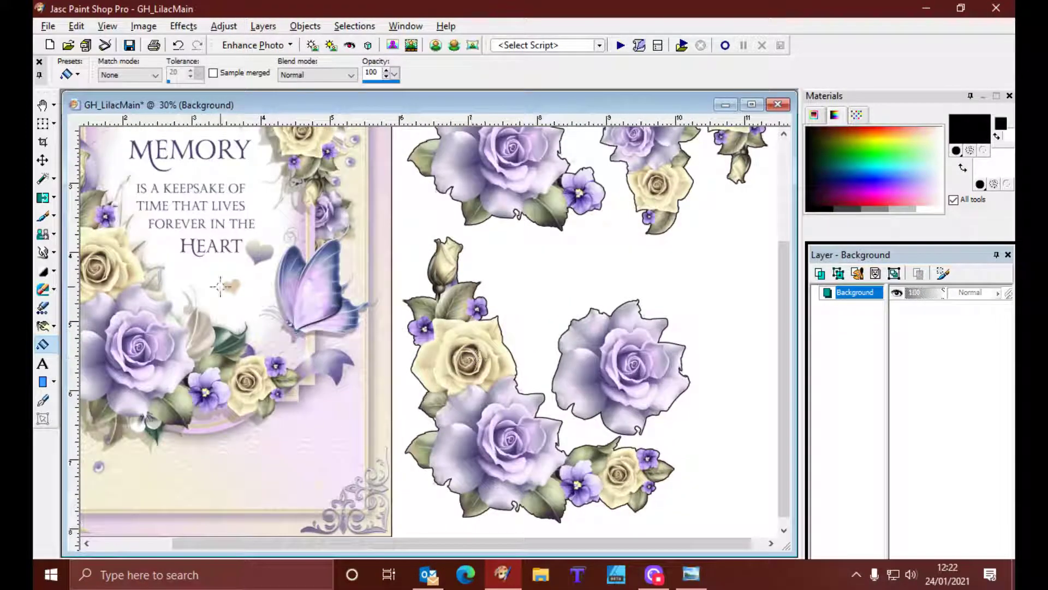
scroll(263, 285, "down", 2)
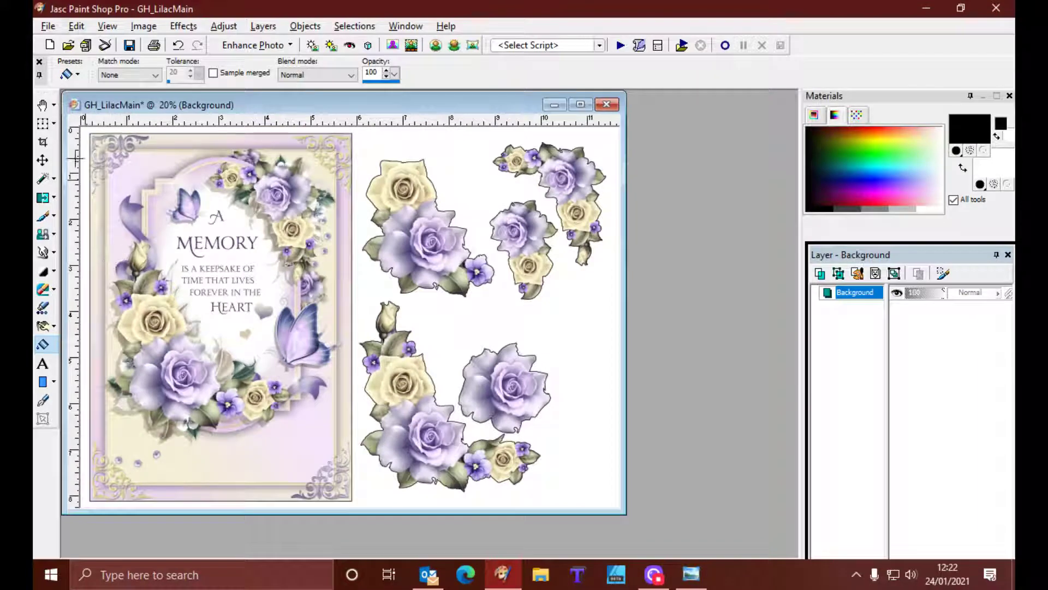
Set up saving the sheet under a new file as JPEG, with compression factor 1 for the best quality
left_click(49, 28)
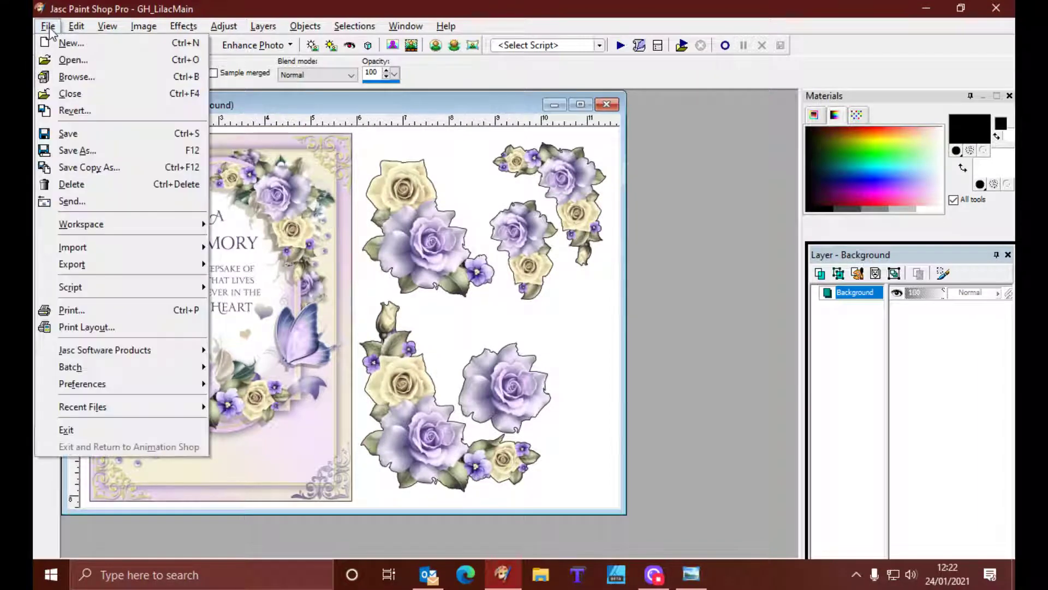
left_click(59, 151)
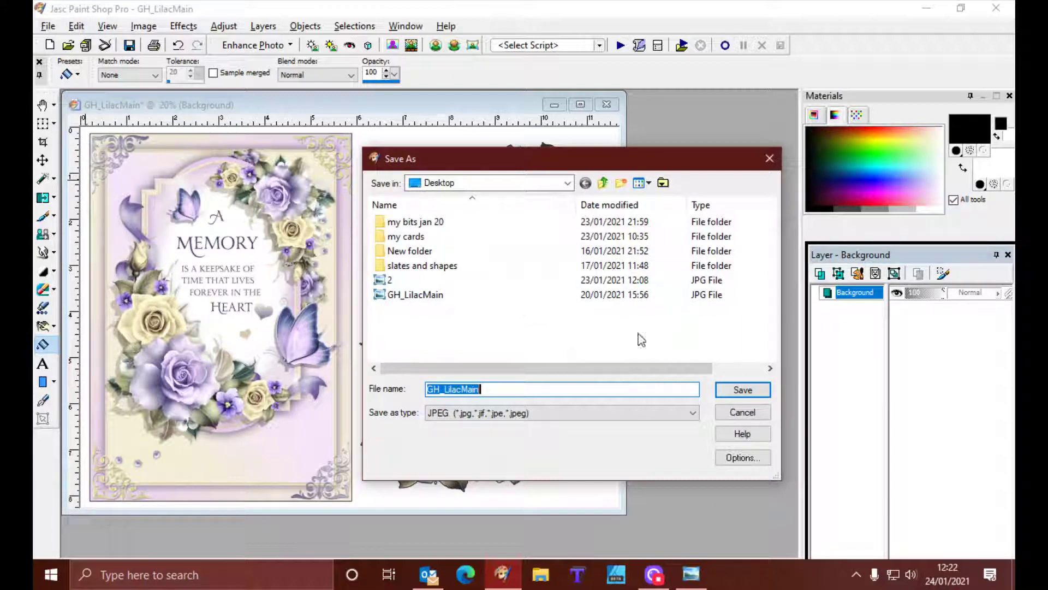
left_click(693, 415)
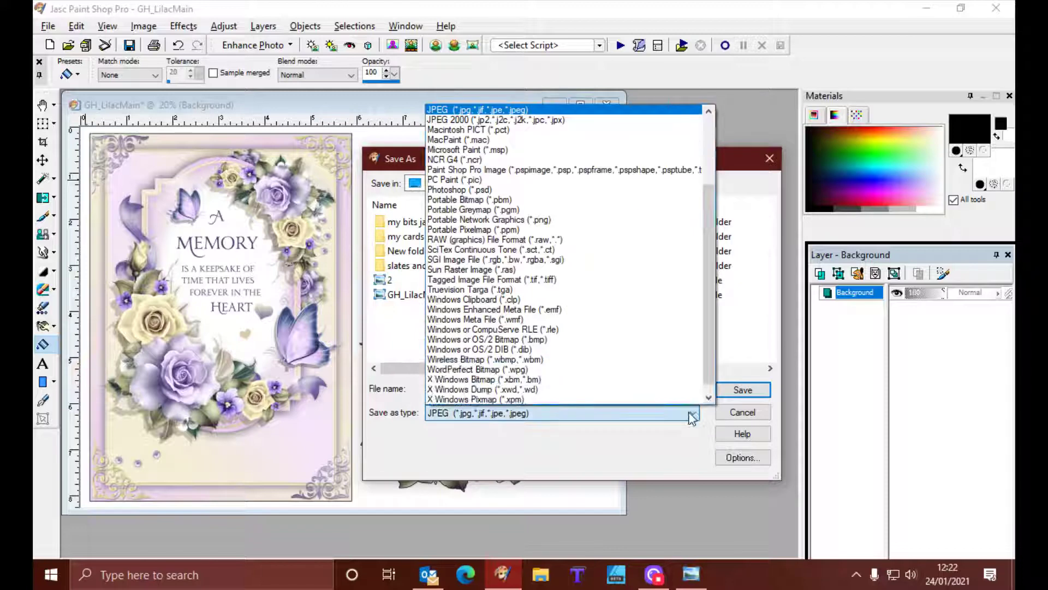
left_click(594, 112)
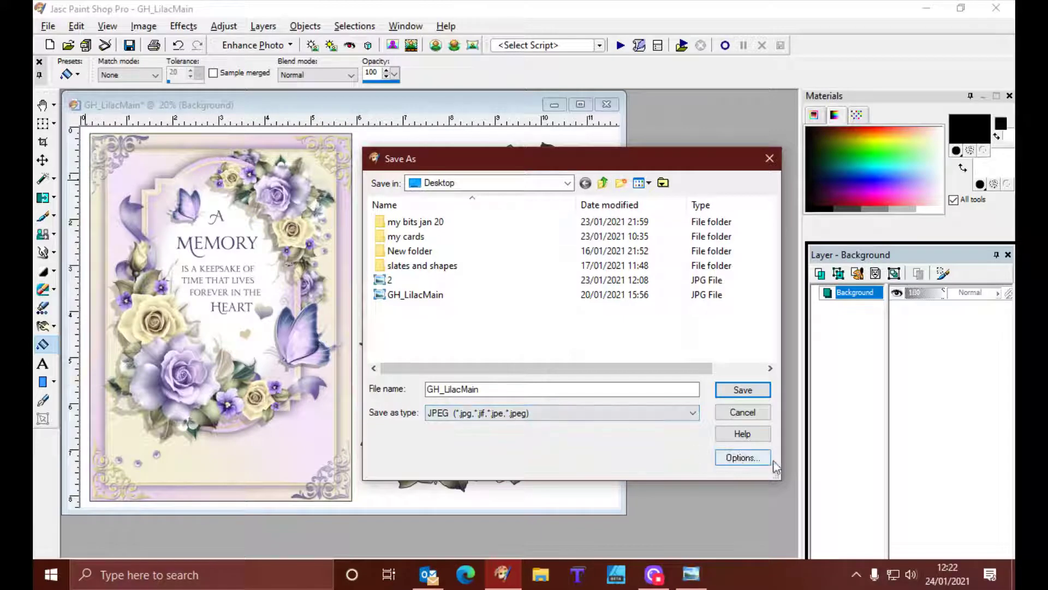
left_click(746, 459)
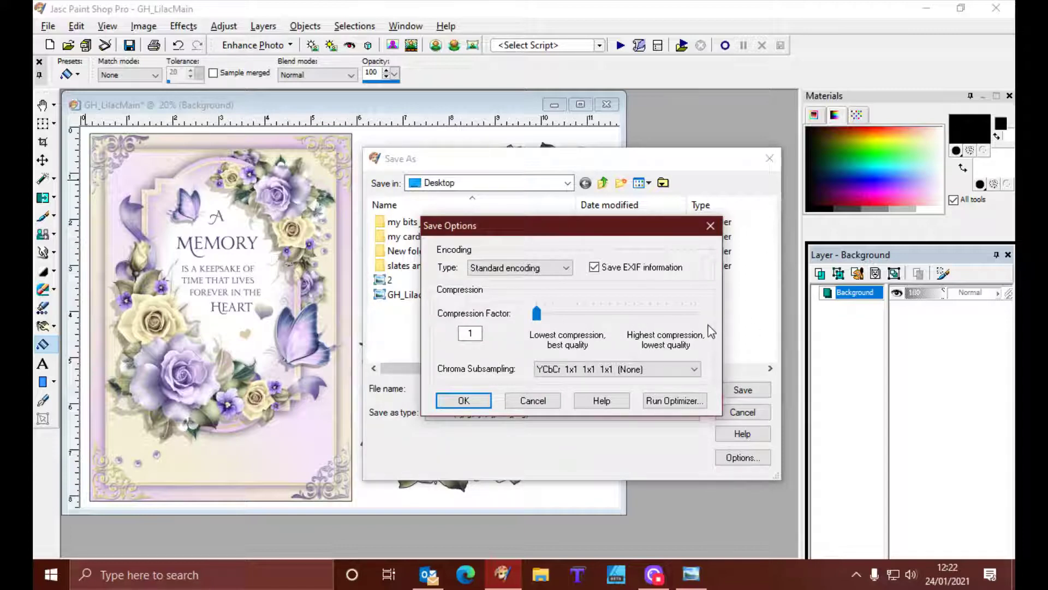
left_click(537, 313)
left_click(466, 401)
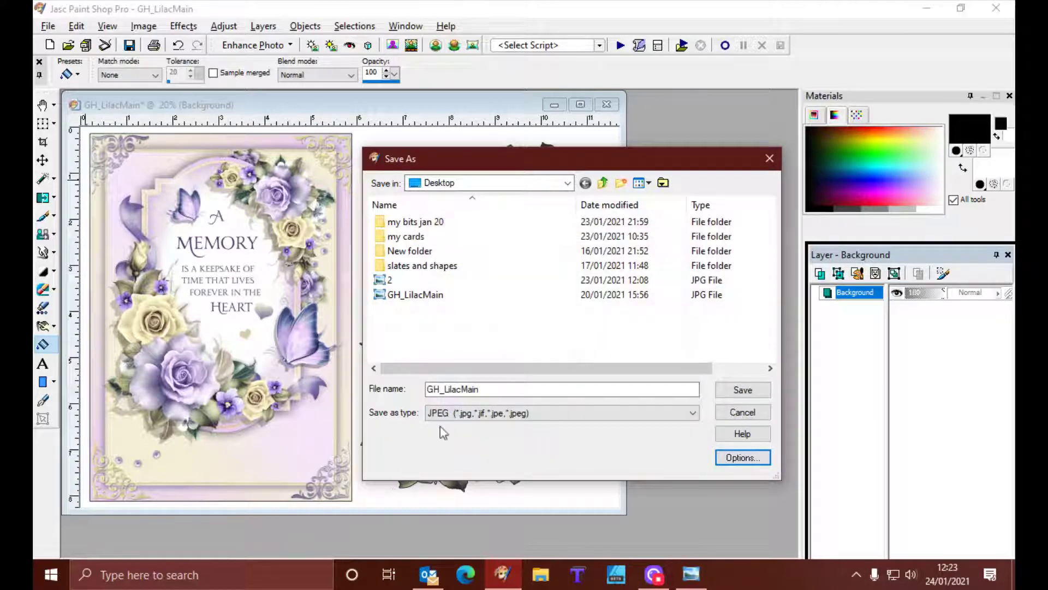
Name the JPEG file GH_LilacMainaaa and save it to the Desktop
left_click(507, 385)
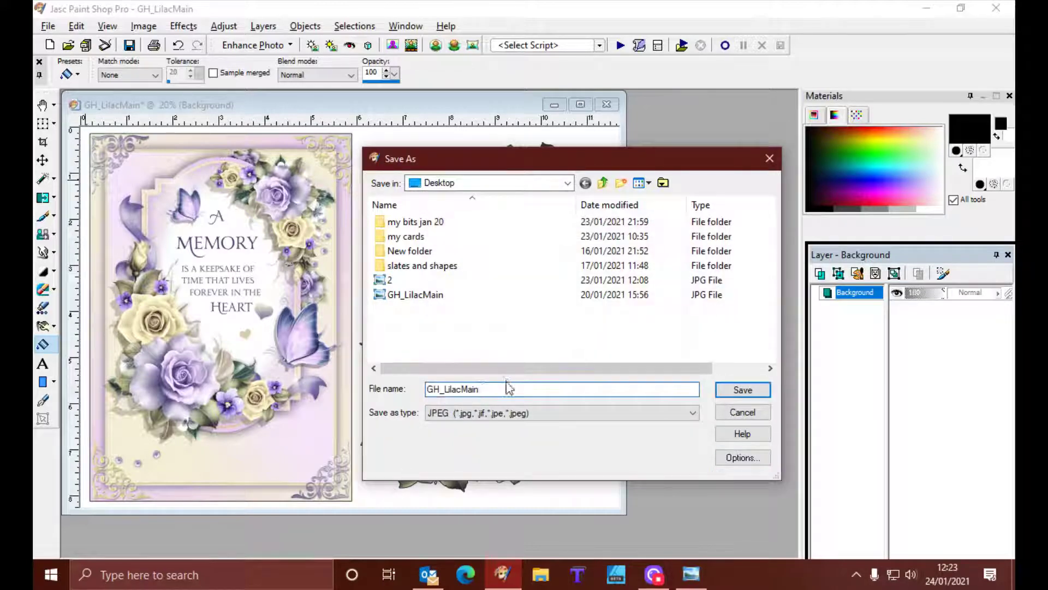
type("aaa")
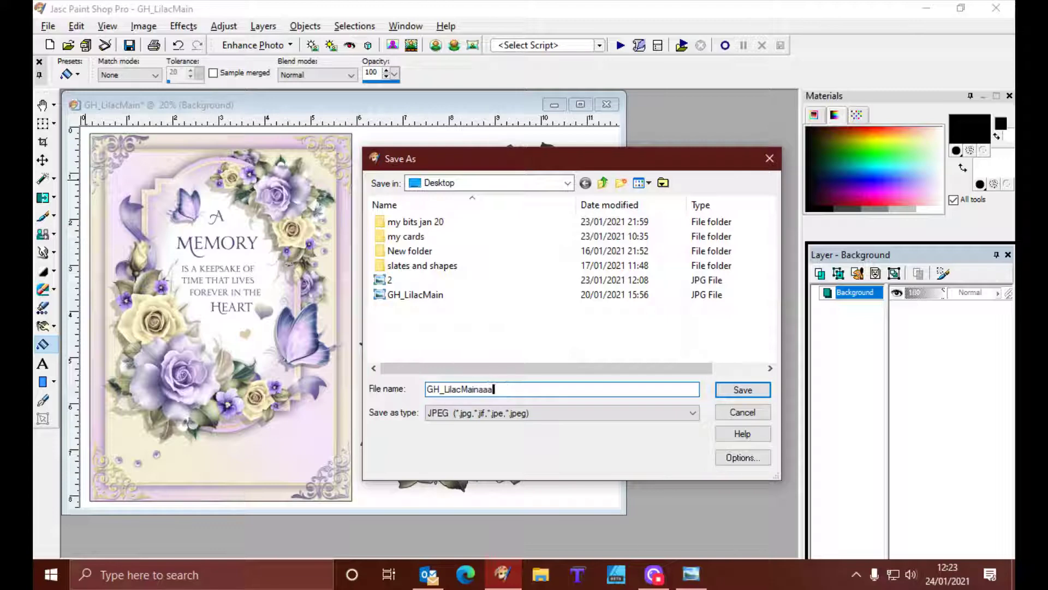
left_click(727, 392)
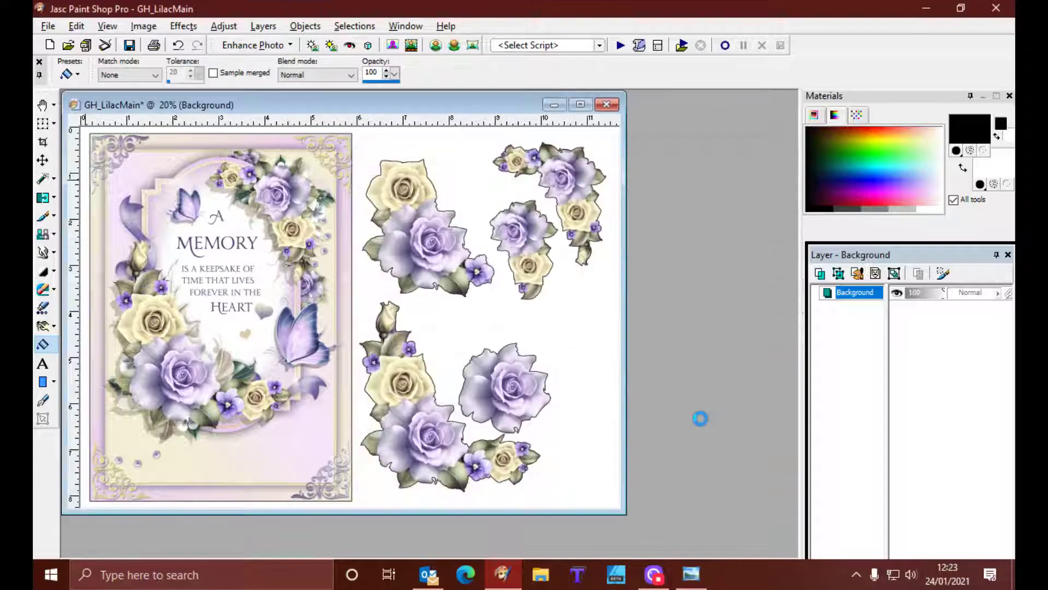